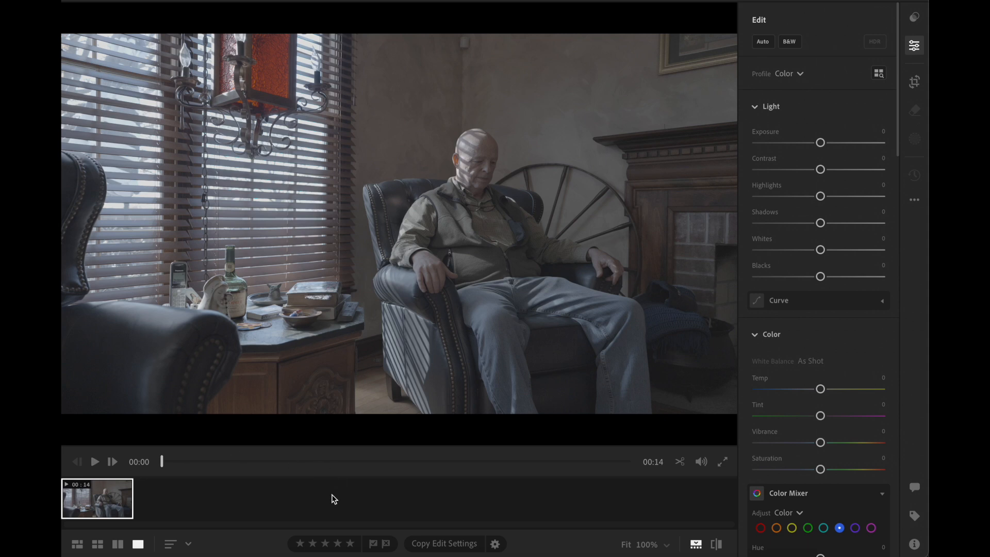
# Look through the video clip's edit settings from Light down to Lens Blur to see which are available for video
pyautogui.moveTo(261, 463); pyautogui.dragTo(146, 469)
pyautogui.scroll(-15, 791, 394)
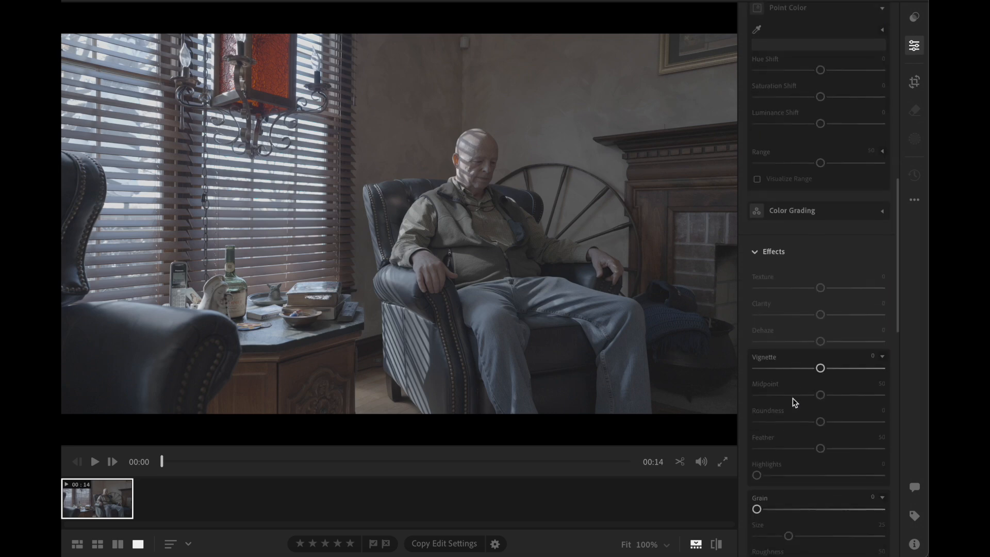
pyautogui.scroll(-2, 786, 513)
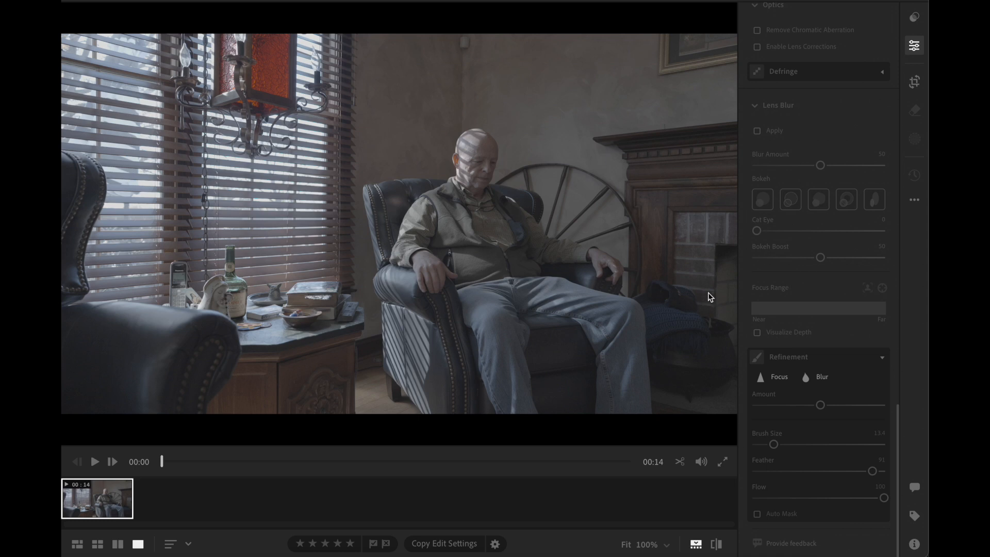
pyautogui.scroll(5, 783, 132)
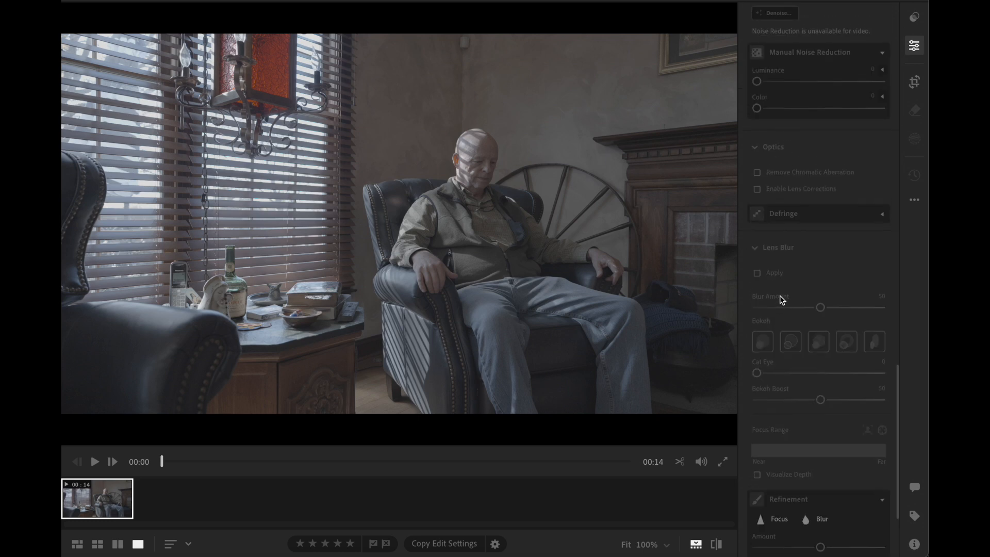
pyautogui.scroll(7, 809, 199)
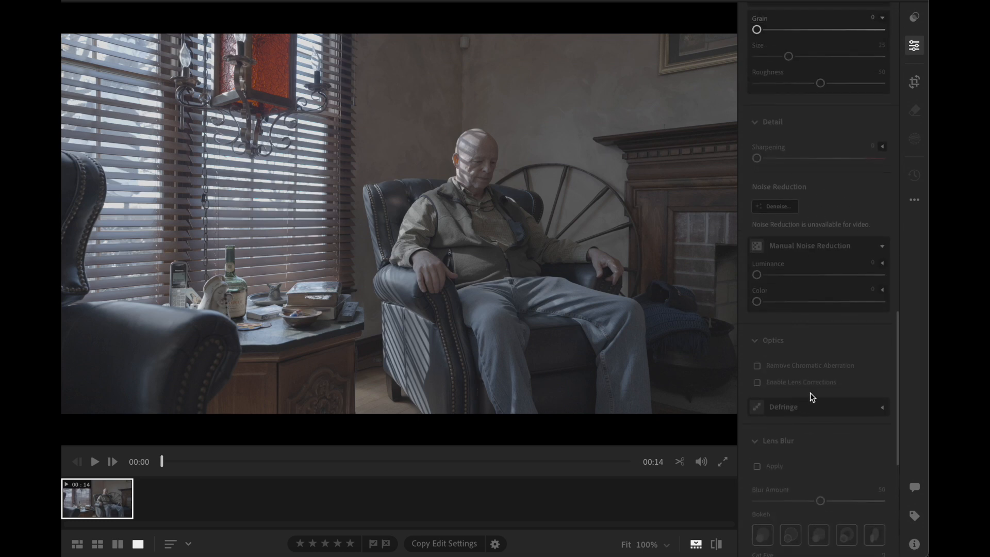
pyautogui.scroll(-5, 810, 392)
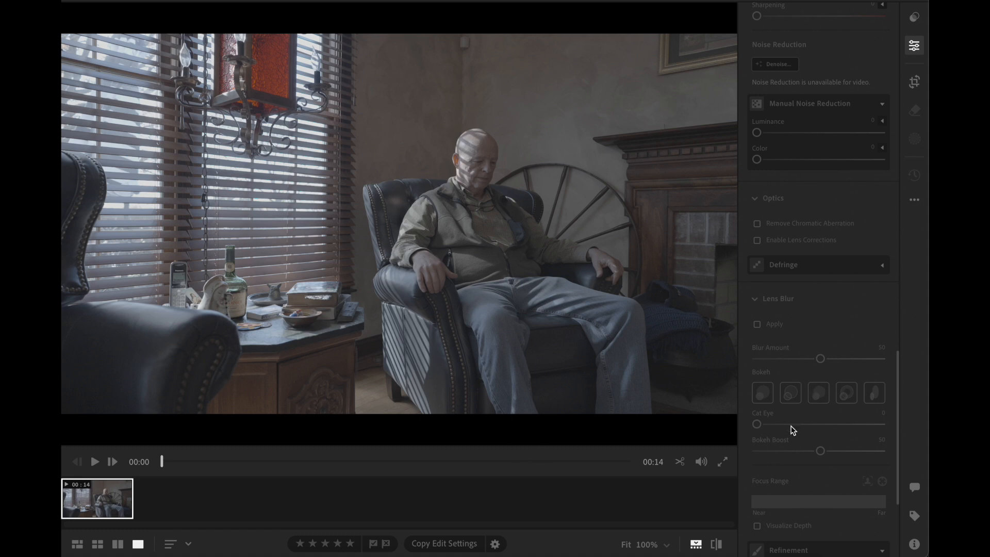
pyautogui.scroll(20, 818, 404)
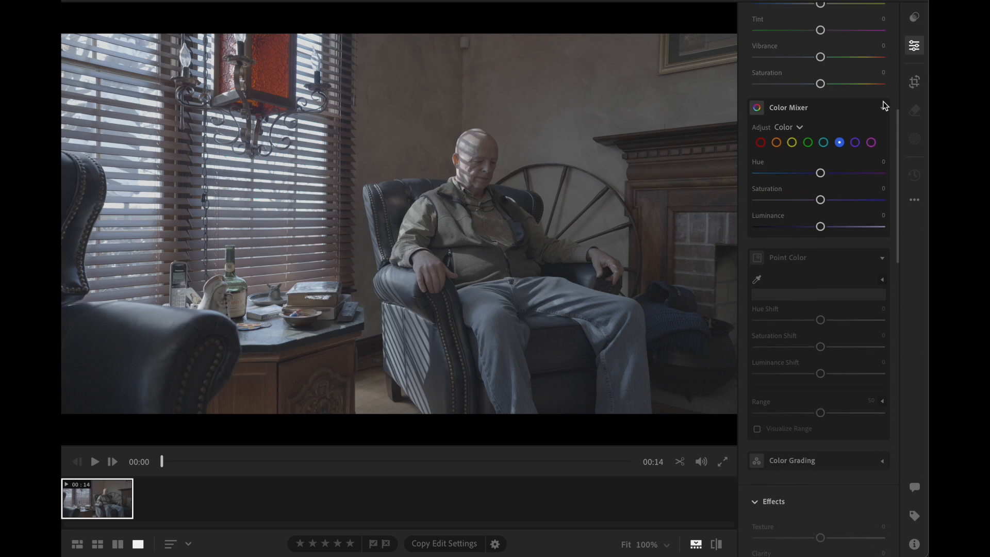
pyautogui.scroll(10, 788, 312)
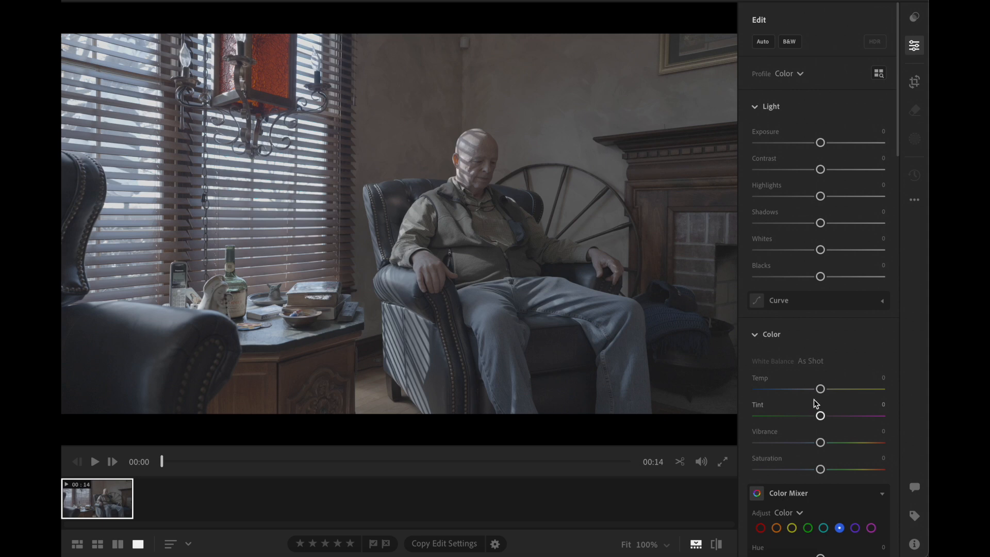
pyautogui.scroll(-3, 818, 408)
pyautogui.scroll(-2, 814, 425)
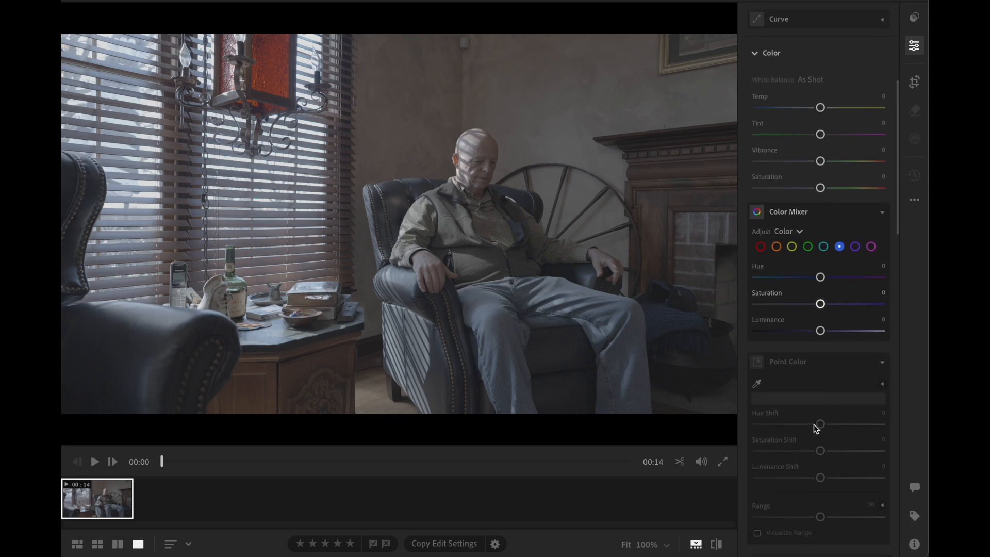
pyautogui.scroll(6, 814, 425)
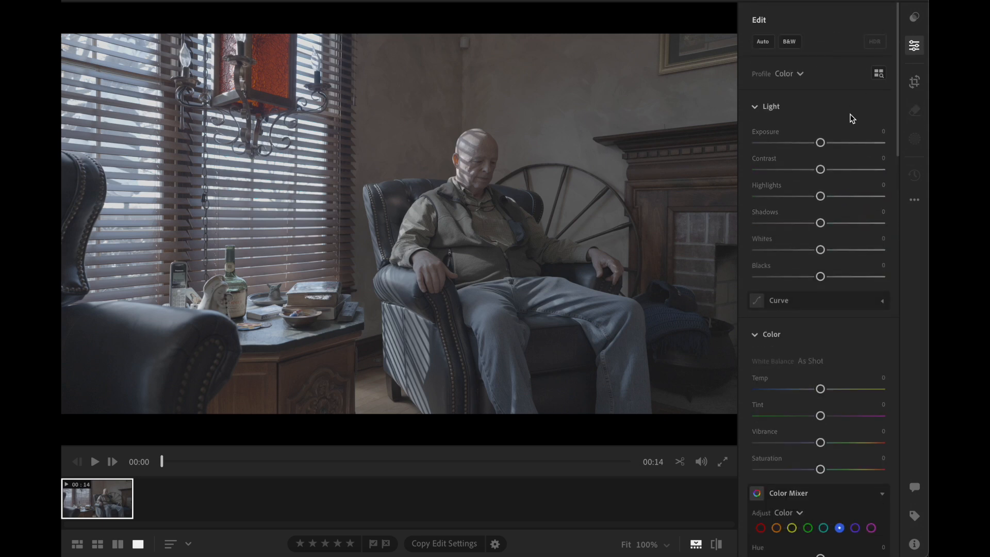
# Set the clip's Contrast to +87, Blacks to -27 and Shadows to -9
pyautogui.scroll(-1, 845, 280)
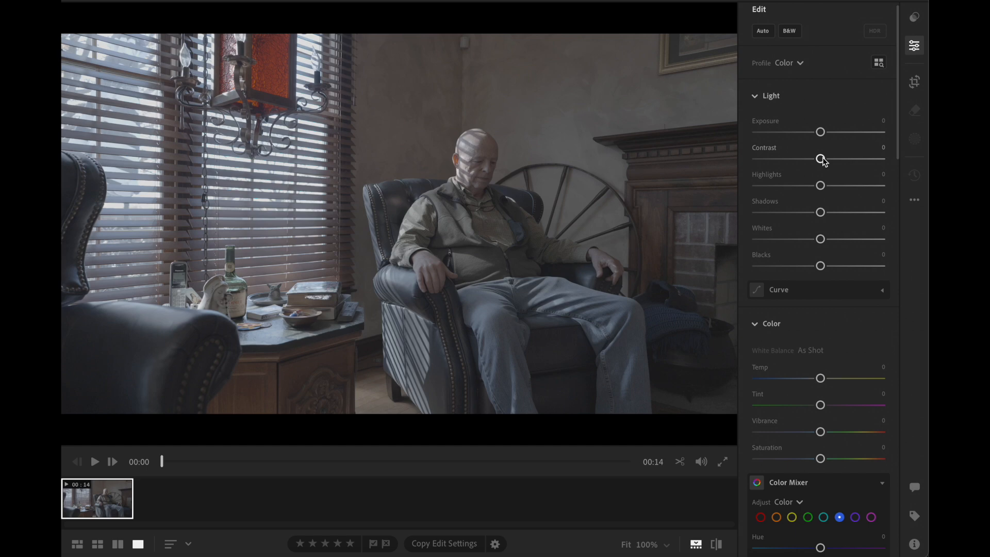
pyautogui.moveTo(833, 162); pyautogui.dragTo(878, 166)
pyautogui.moveTo(820, 265); pyautogui.dragTo(803, 266)
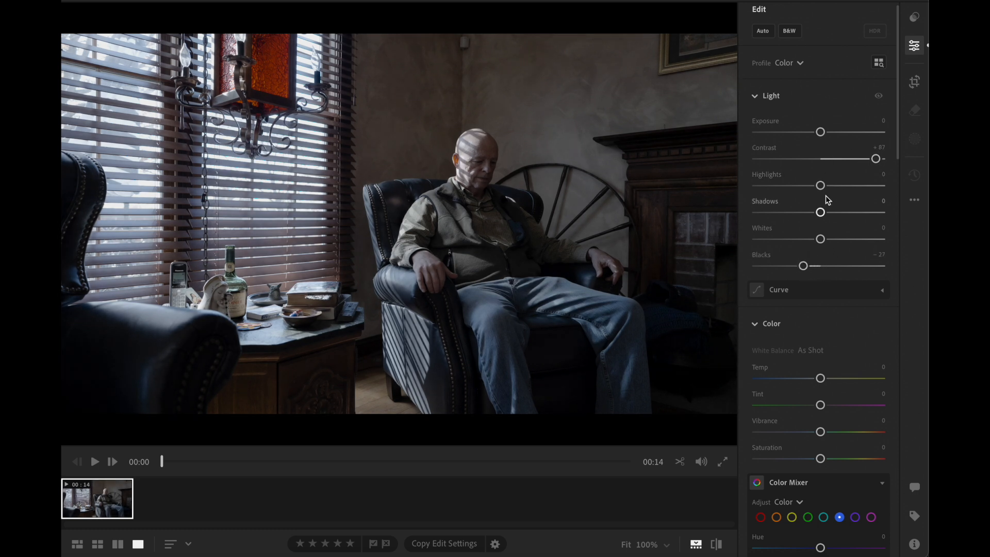
pyautogui.moveTo(821, 213); pyautogui.dragTo(815, 212)
# Raise the Saturation of the reds to +53 in the Color Mixer
pyautogui.scroll(-3, 823, 391)
pyautogui.click(760, 409)
pyautogui.moveTo(823, 467); pyautogui.dragTo(858, 471)
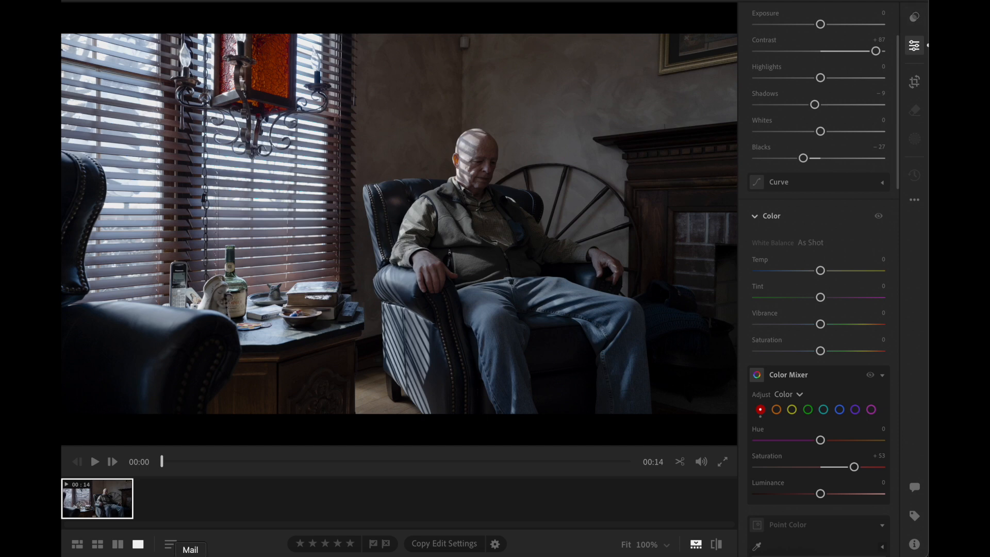
pyautogui.moveTo(262, 462); pyautogui.dragTo(421, 465)
# Display the presets and look over the Recommended and Premium collections
pyautogui.click(914, 17)
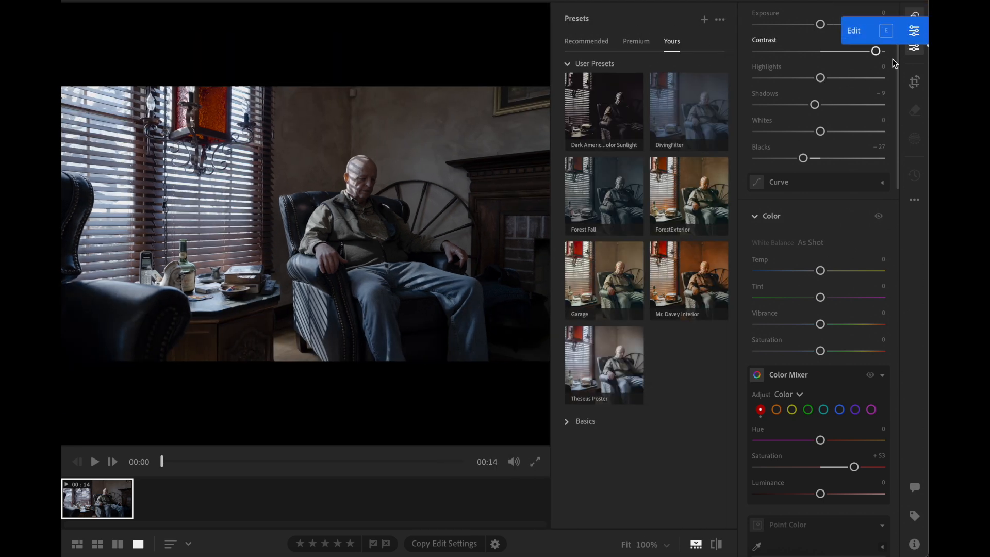
pyautogui.click(606, 42)
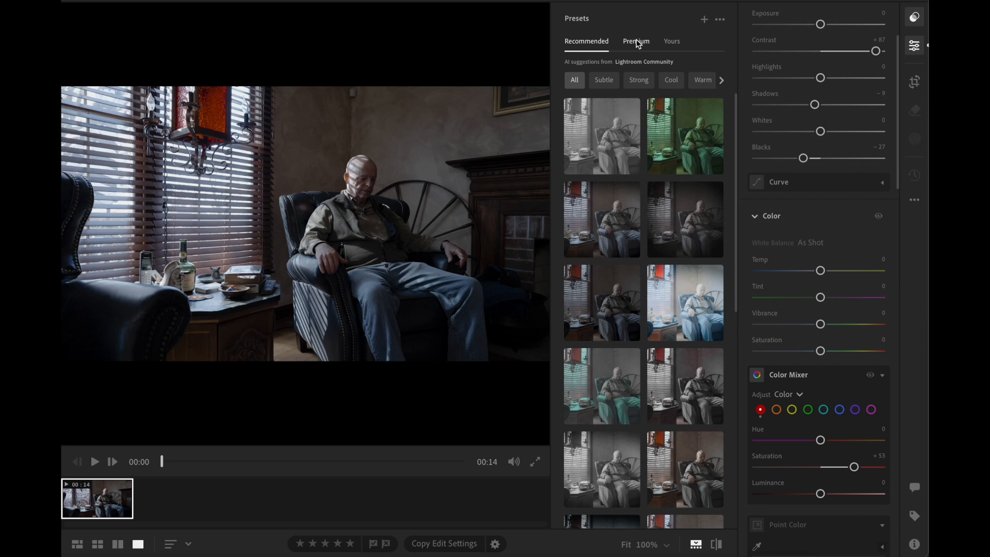
pyautogui.click(638, 44)
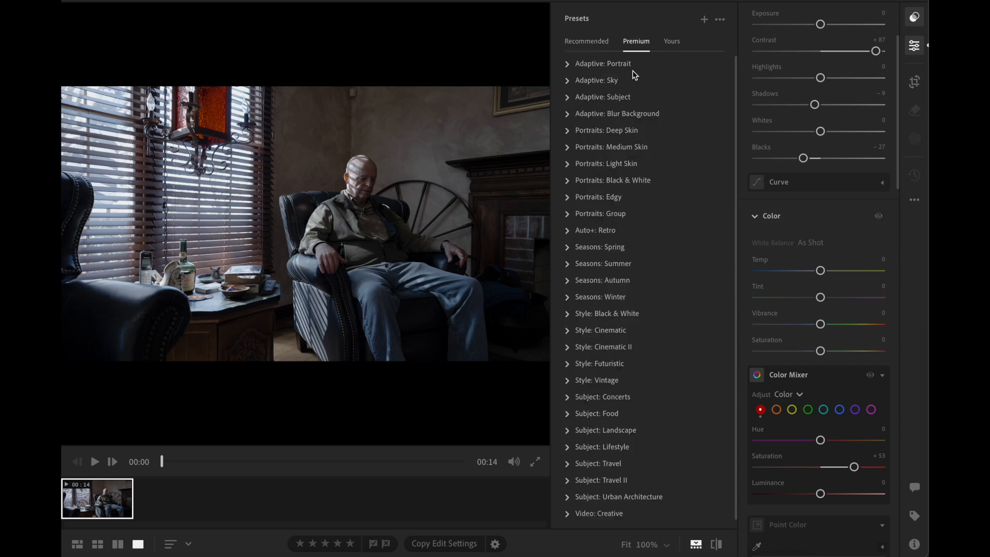
pyautogui.scroll(-1, 621, 399)
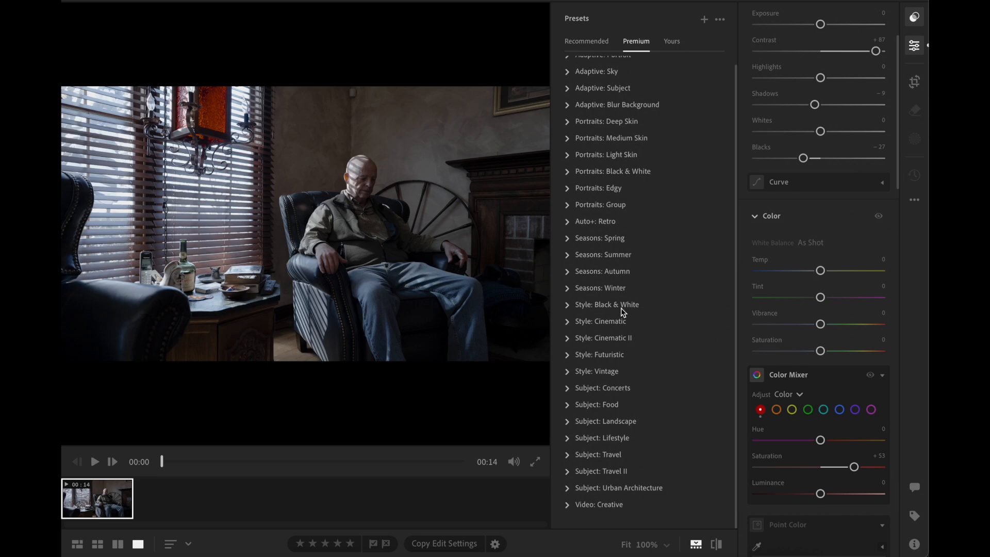
# Preview presets from the Style: Cinematic and Style: Futuristic groups on the clip, collapsing each group when done
pyautogui.click(568, 322)
pyautogui.scroll(-4, 644, 258)
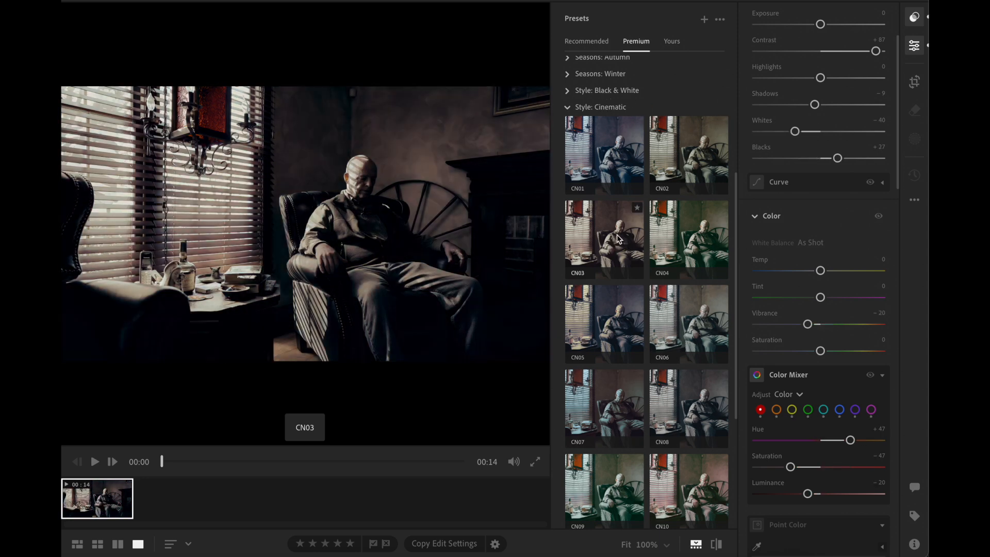
pyautogui.click(599, 108)
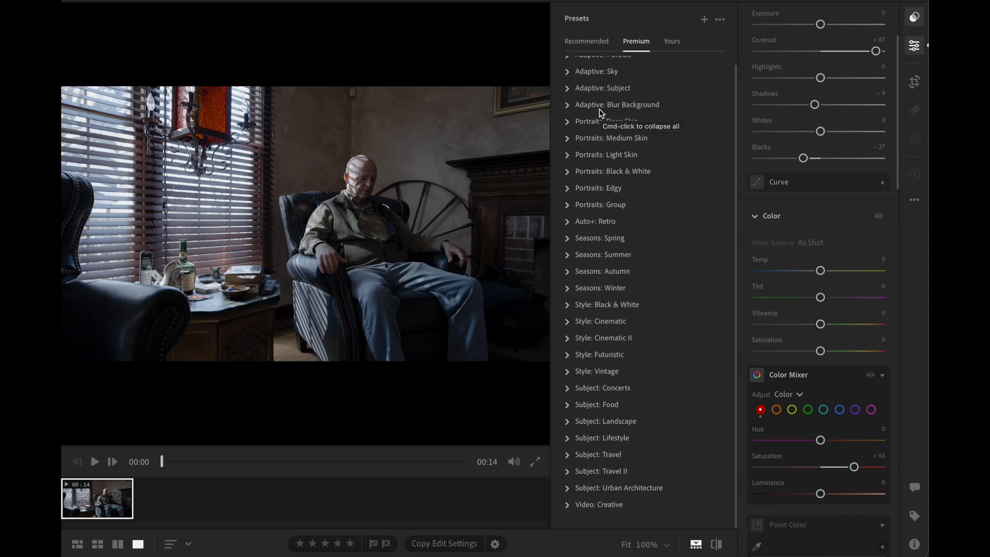
pyautogui.click(569, 354)
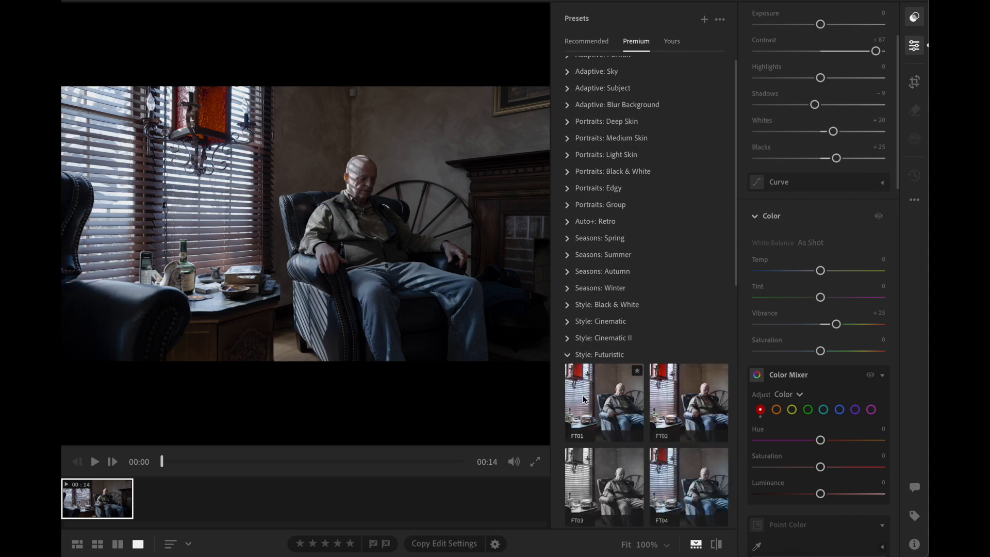
pyautogui.scroll(3, 572, 206)
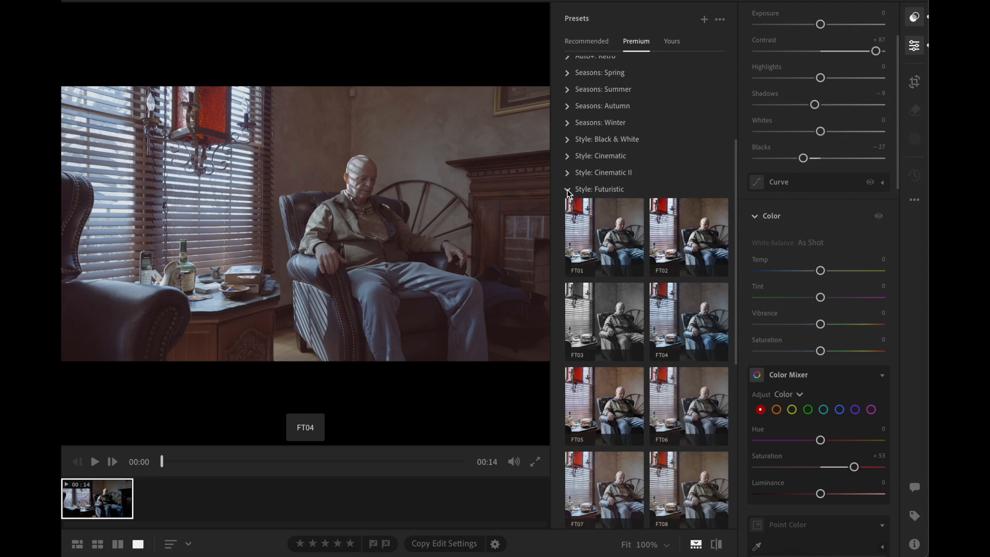
pyautogui.click(572, 185)
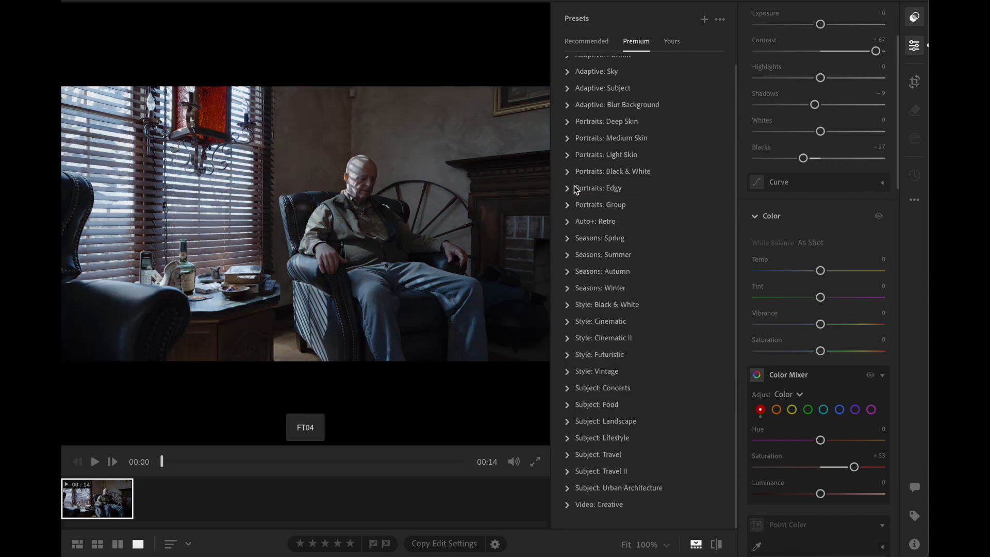
# Switch to the user's own presets and preview several of the User Presets on the clip
pyautogui.click(671, 43)
pyautogui.click(636, 118)
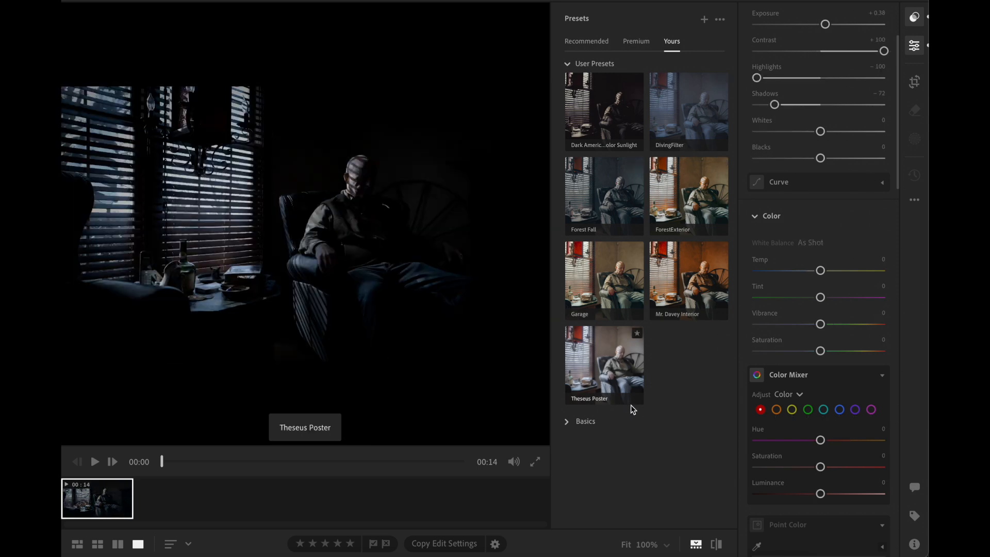
pyautogui.click(630, 402)
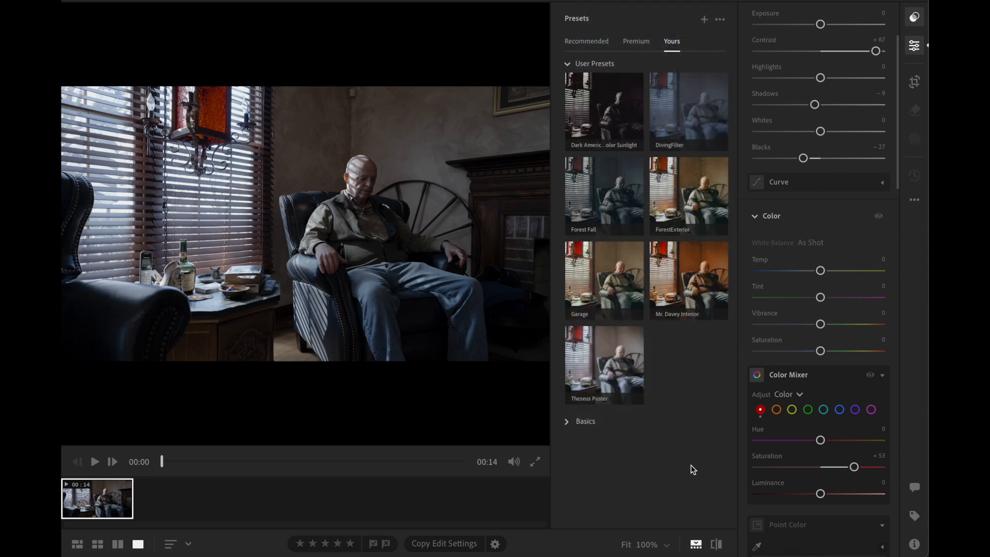
# Save the current edit settings as a preset named LightroomTutorial in the User Presets group
pyautogui.click(704, 20)
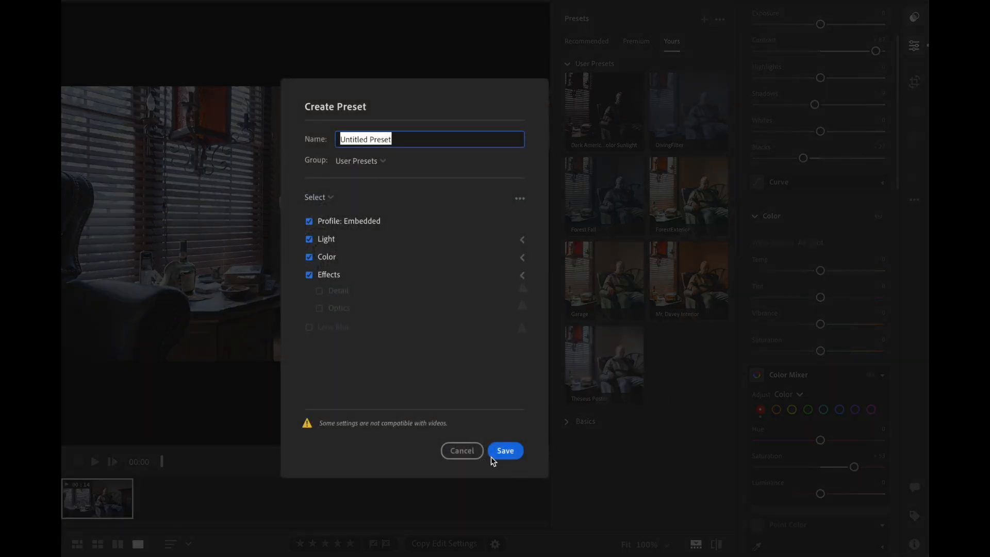
pyautogui.click(467, 450)
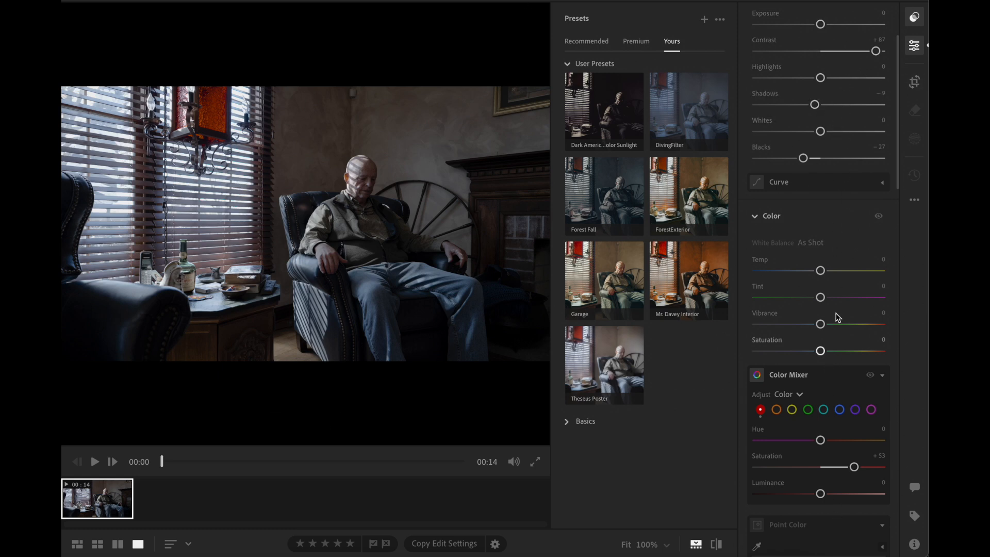
pyautogui.click(706, 19)
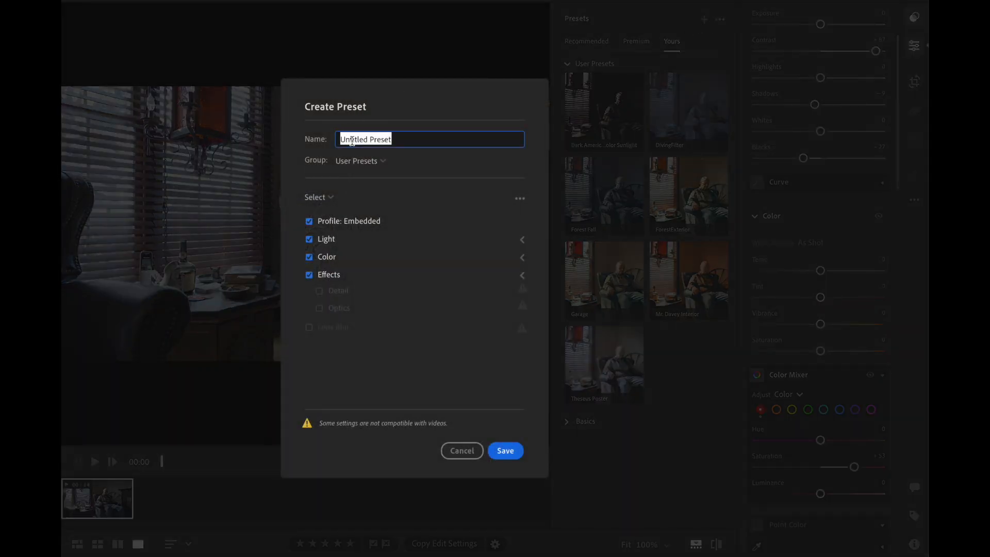
pyautogui.write('Lightro')
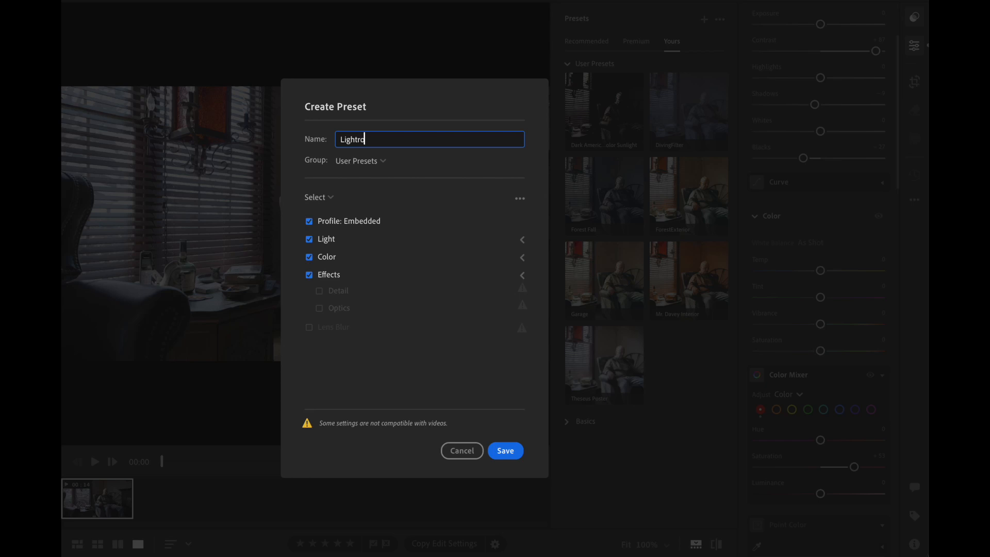
pyautogui.write('omTur')
pyautogui.click(505, 450)
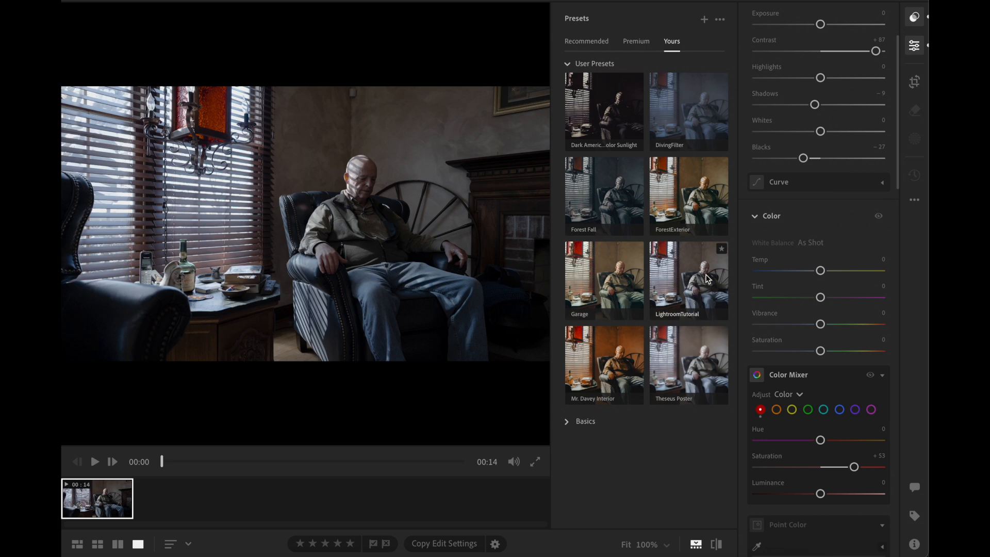
# Apply the warm-toned Interior user preset to the clip, accepting its video-compatible settings, and hide the presets
pyautogui.click(611, 373)
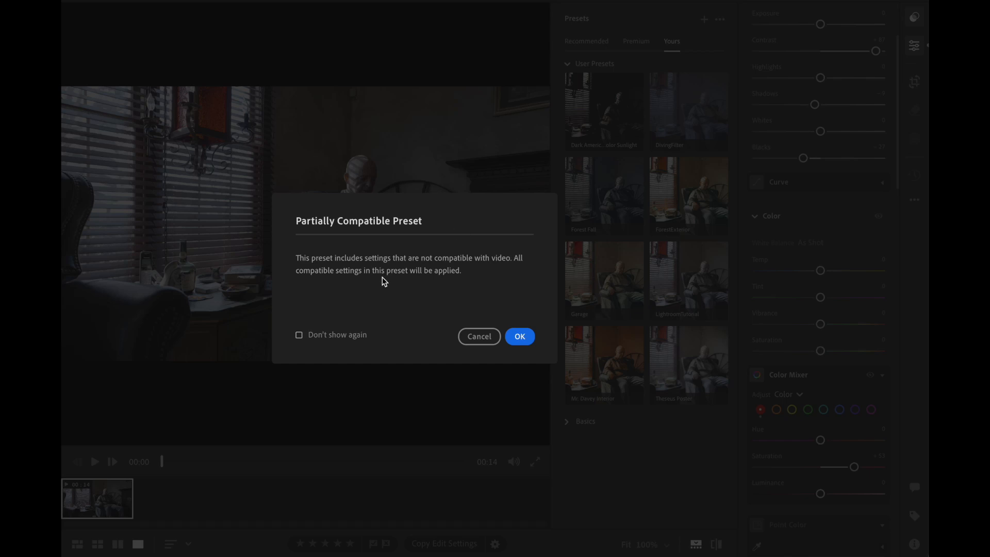
pyautogui.click(520, 336)
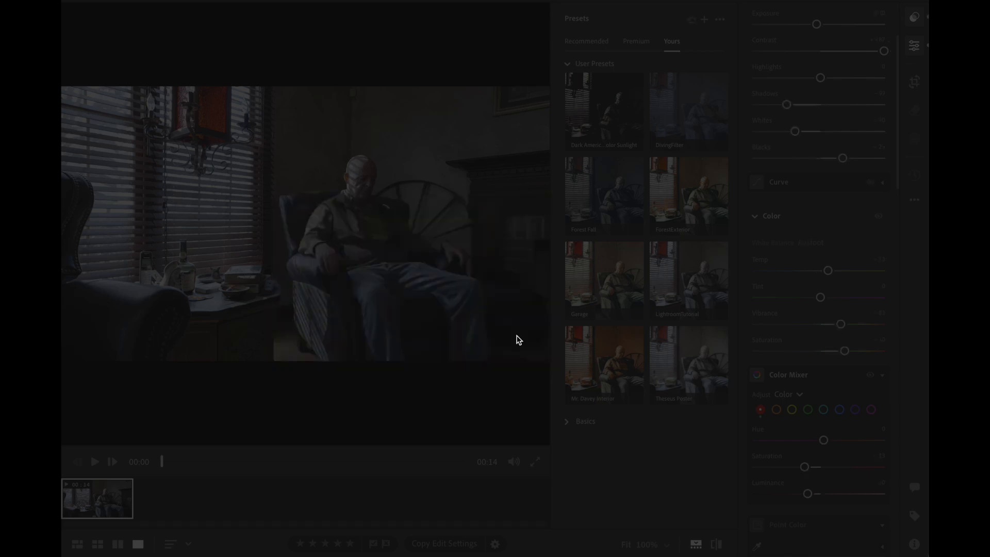
pyautogui.click(915, 18)
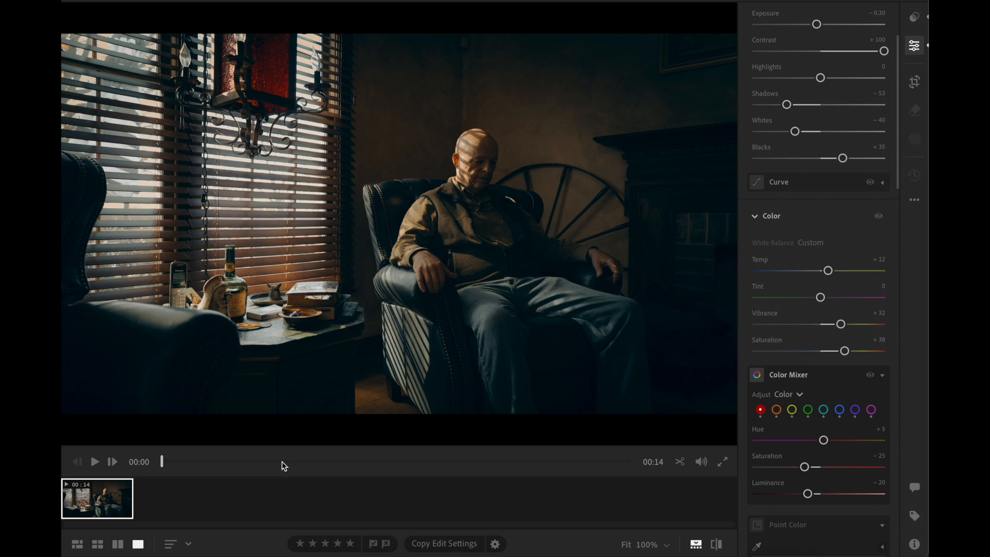
# Preview the clip in playback with the Grain effect at 100, and settle on a Grain of 14
pyautogui.scroll(-8, 784, 496)
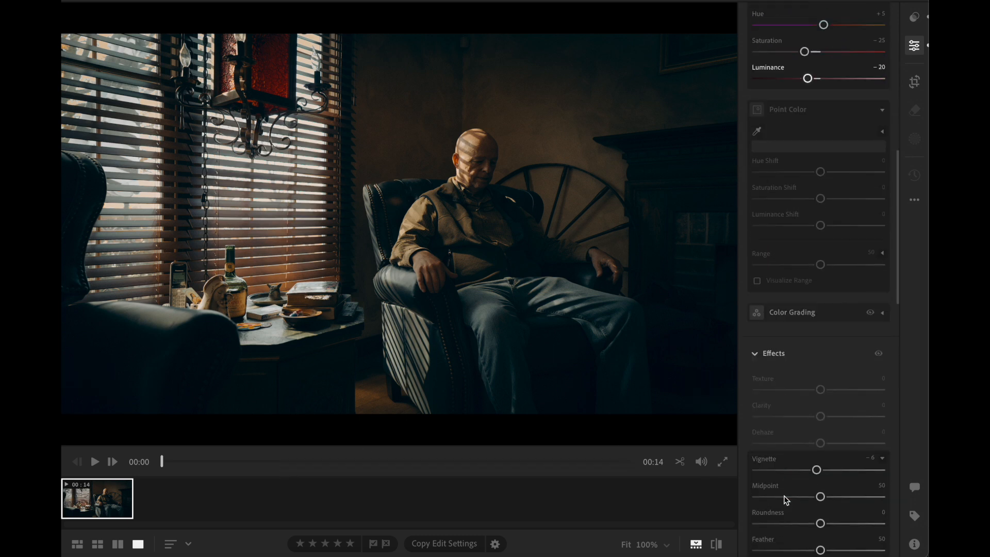
pyautogui.scroll(-5, 835, 457)
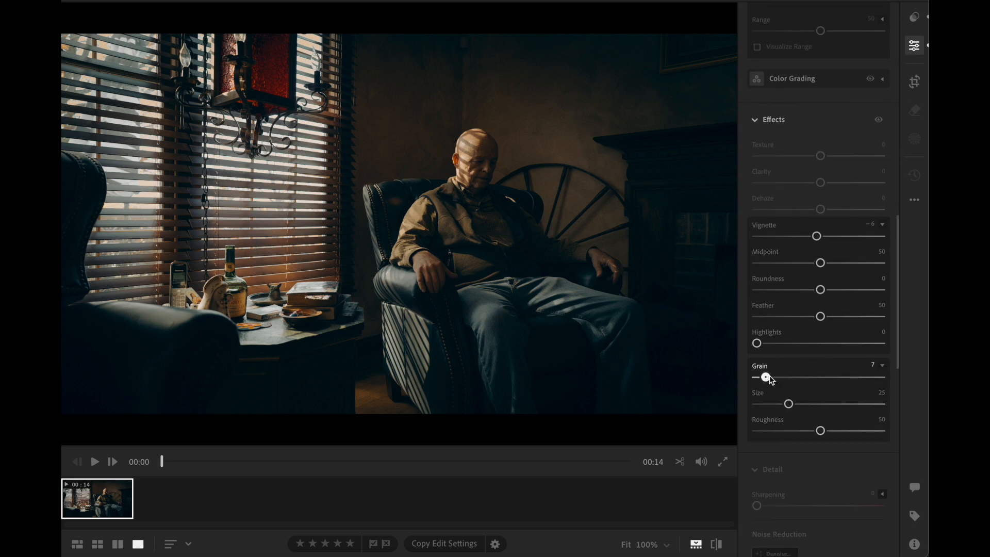
pyautogui.moveTo(783, 378); pyautogui.dragTo(840, 378)
pyautogui.moveTo(908, 381); pyautogui.dragTo(926, 402)
pyautogui.press('space')
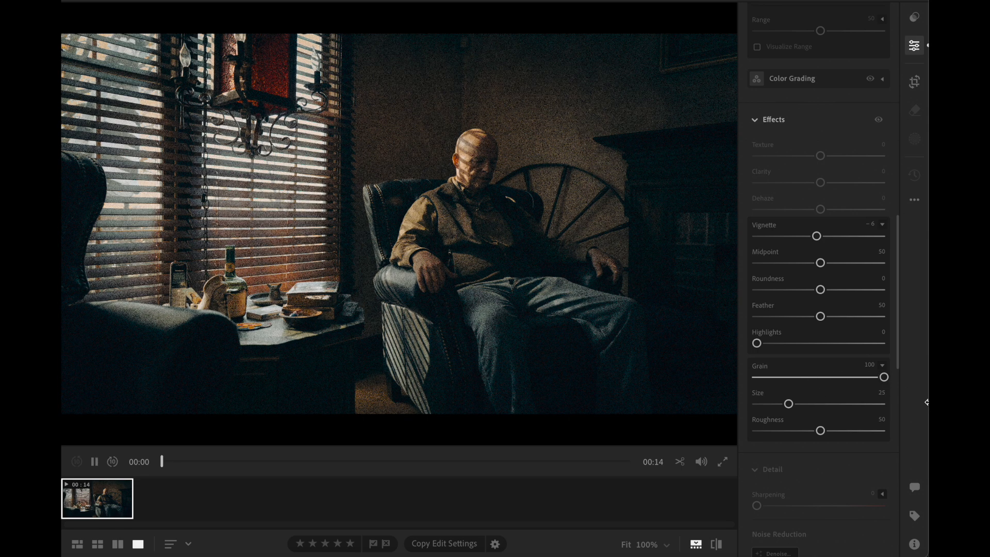
pyautogui.press('space')
pyautogui.moveTo(884, 378); pyautogui.dragTo(776, 392)
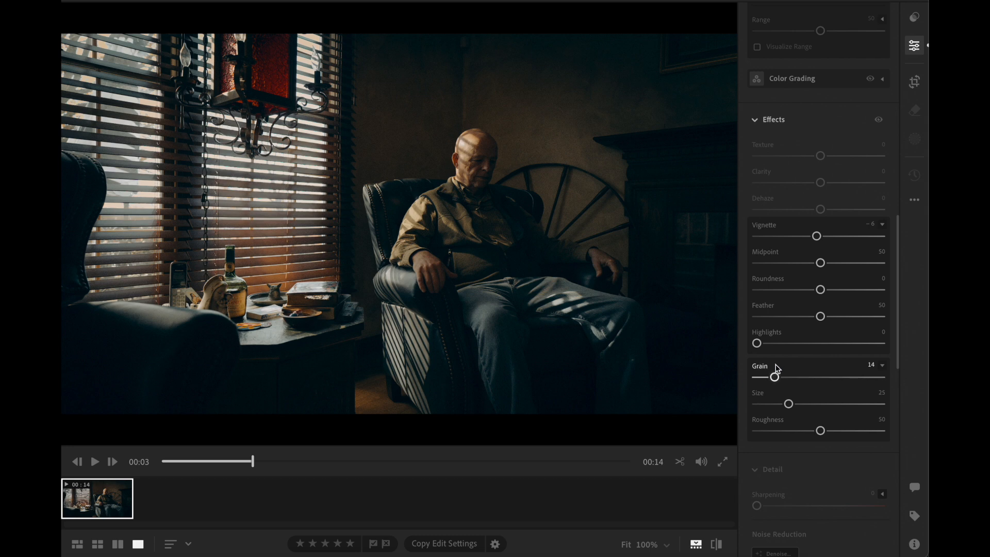
# Set the Grain effect to 7, preview the clip in playback and move the playhead to 00:05
pyautogui.click(867, 367)
pyautogui.write('7')
pyautogui.press('Return')
pyautogui.press('space')
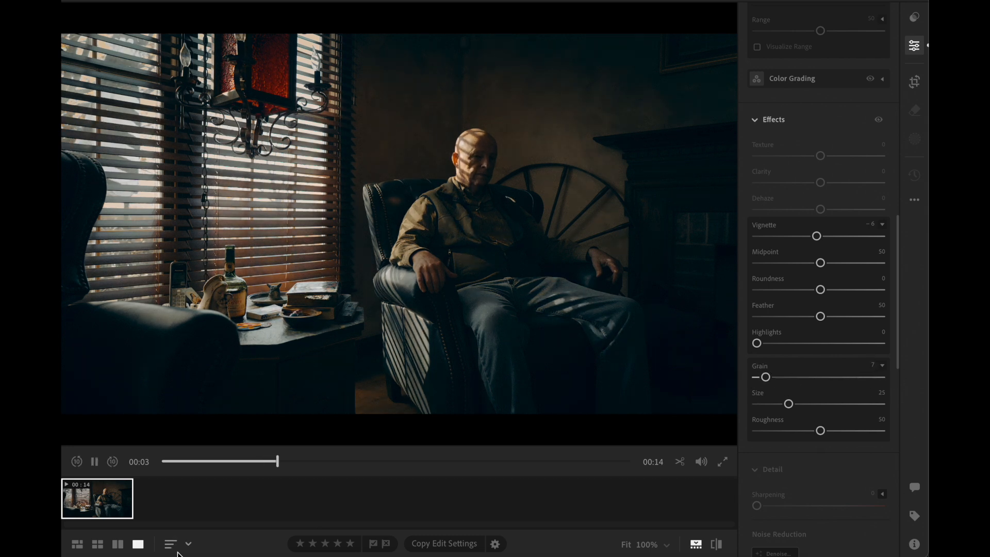
pyautogui.press('space')
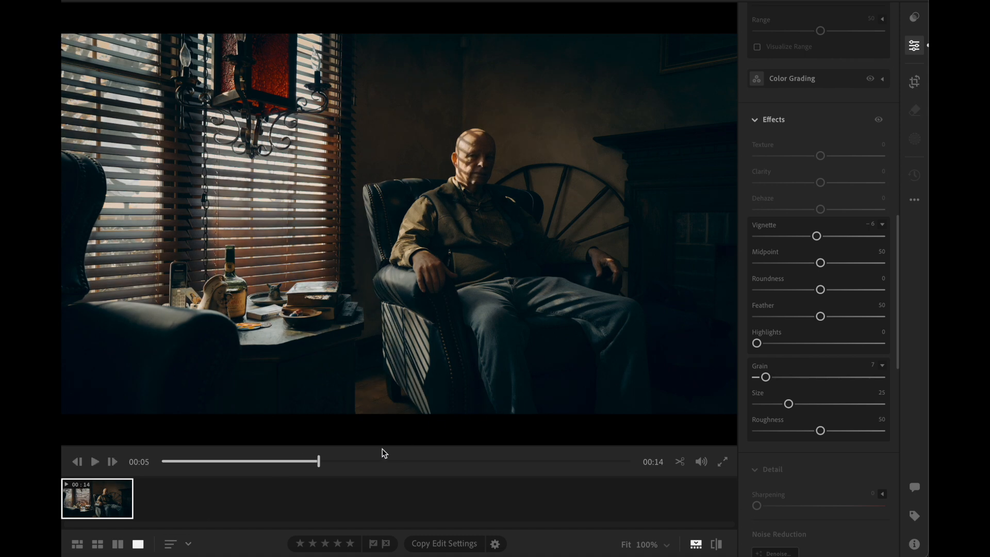
pyautogui.moveTo(370, 464); pyautogui.dragTo(324, 464)
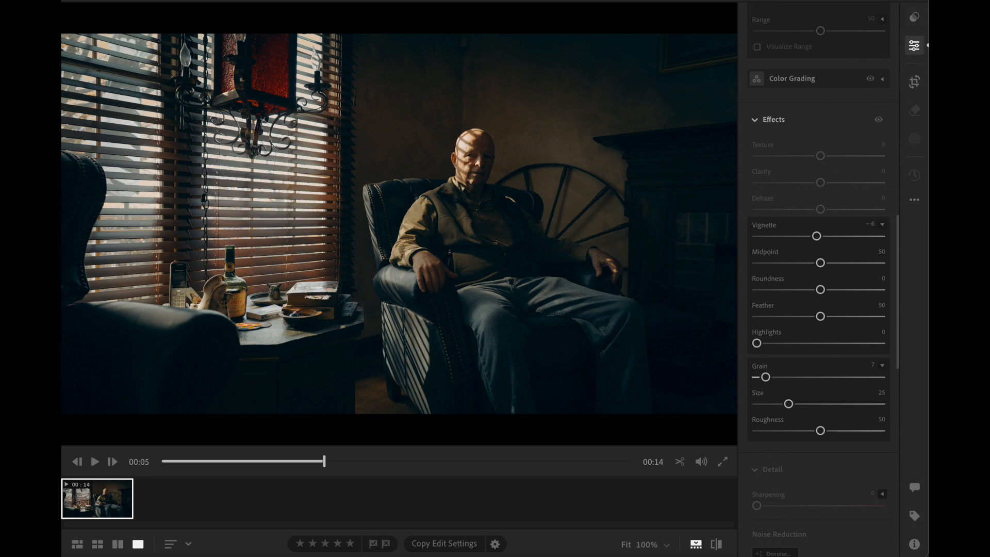
# Preview the premium Style: Cinematic presets, including CN01 and CN08, on the clip without applying any, and hide the presets
pyautogui.click(917, 21)
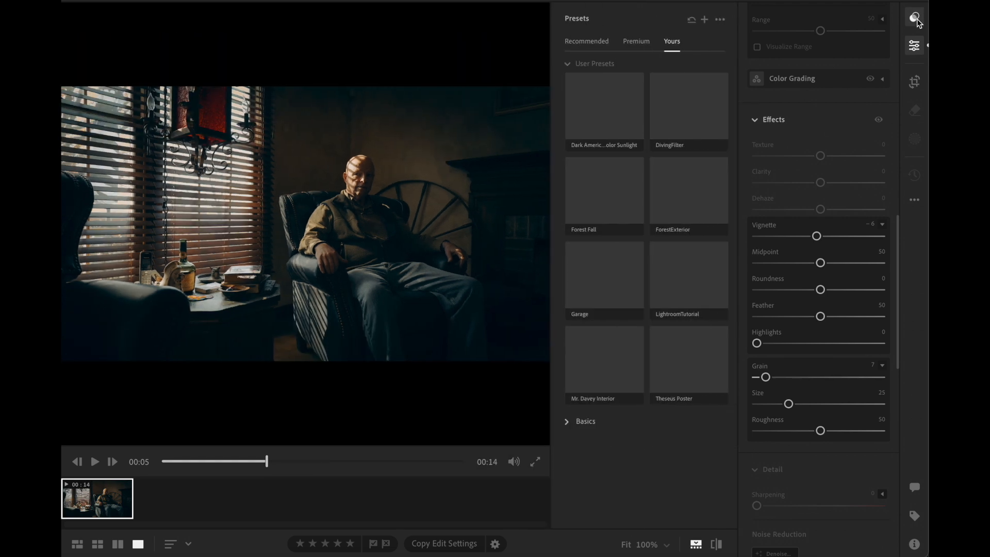
pyautogui.click(642, 45)
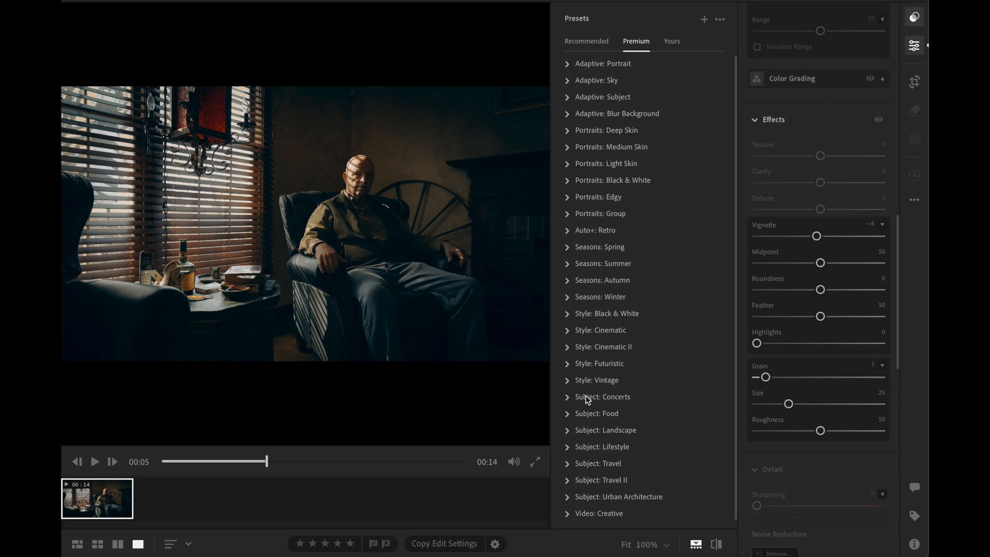
pyautogui.click(568, 330)
pyautogui.scroll(-6, 616, 460)
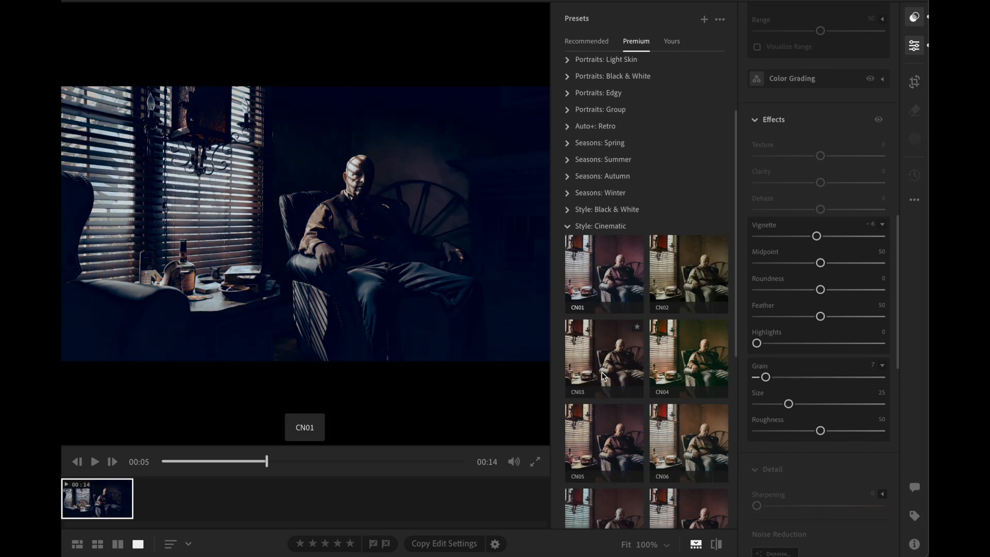
pyautogui.scroll(4, 617, 460)
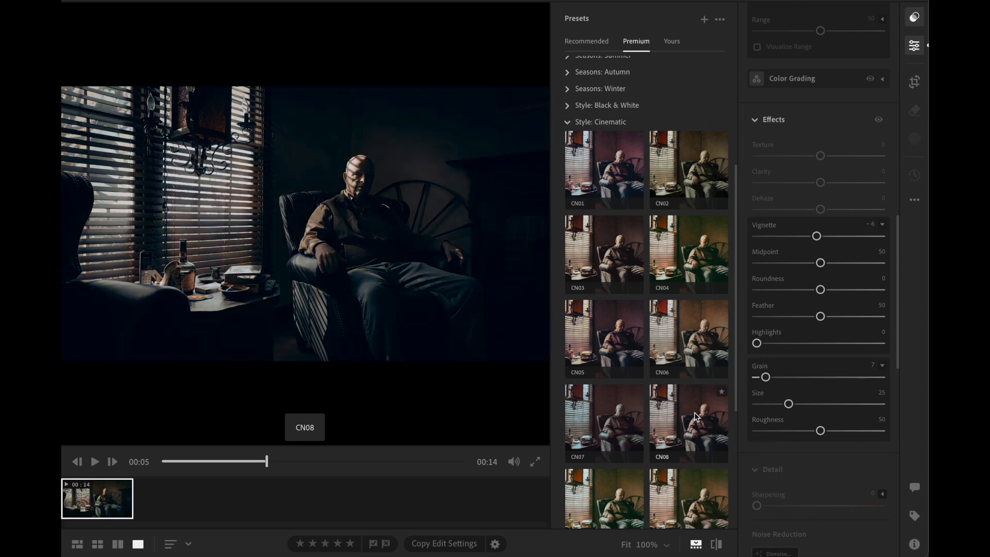
pyautogui.click(914, 19)
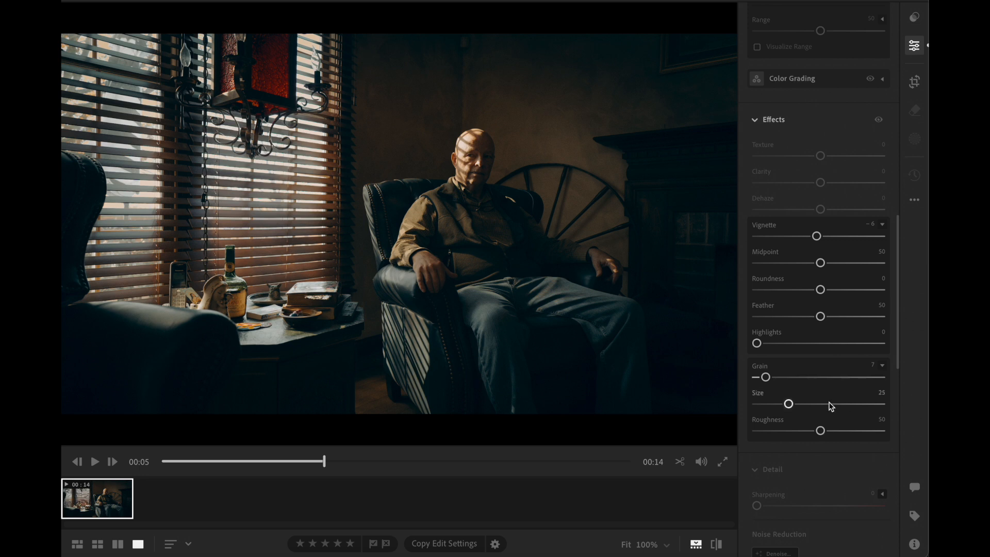
# Raise the red Saturation in the Color Mixer to +100
pyautogui.scroll(10, 825, 412)
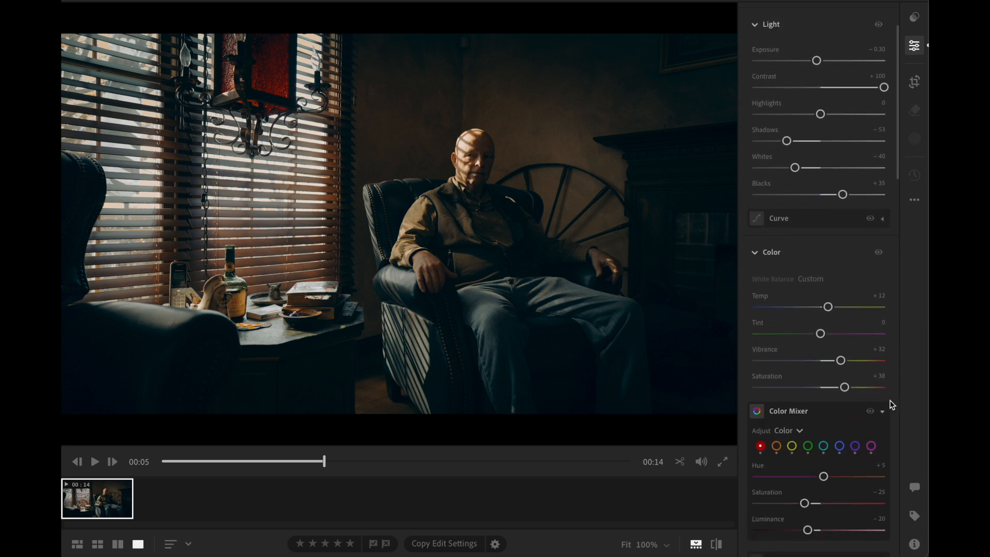
pyautogui.scroll(-3, 771, 446)
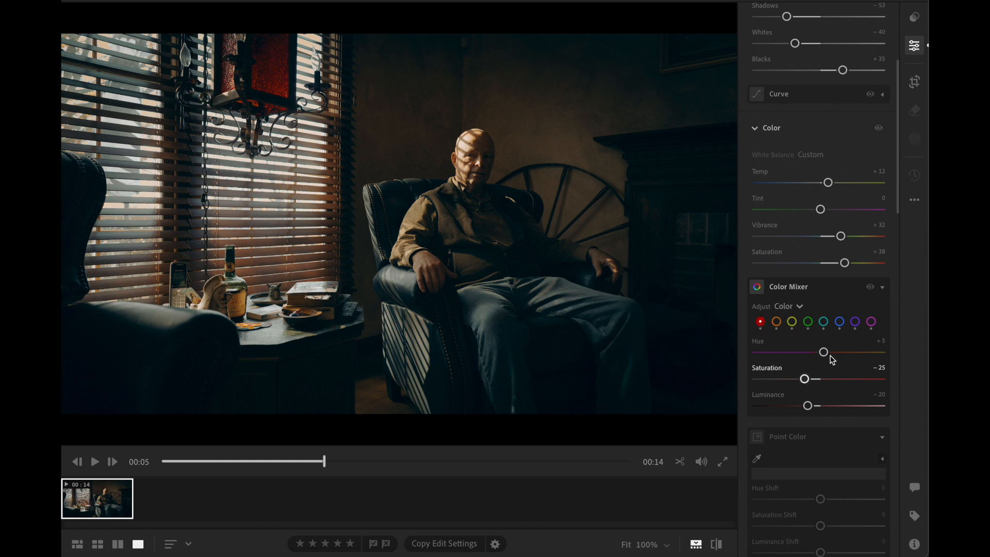
pyautogui.press('XF86MonBrightnessUp')
pyautogui.press('XF86MonBrightnessUp')
pyautogui.moveTo(805, 380); pyautogui.dragTo(825, 385)
pyautogui.moveTo(822, 385); pyautogui.dragTo(885, 380)
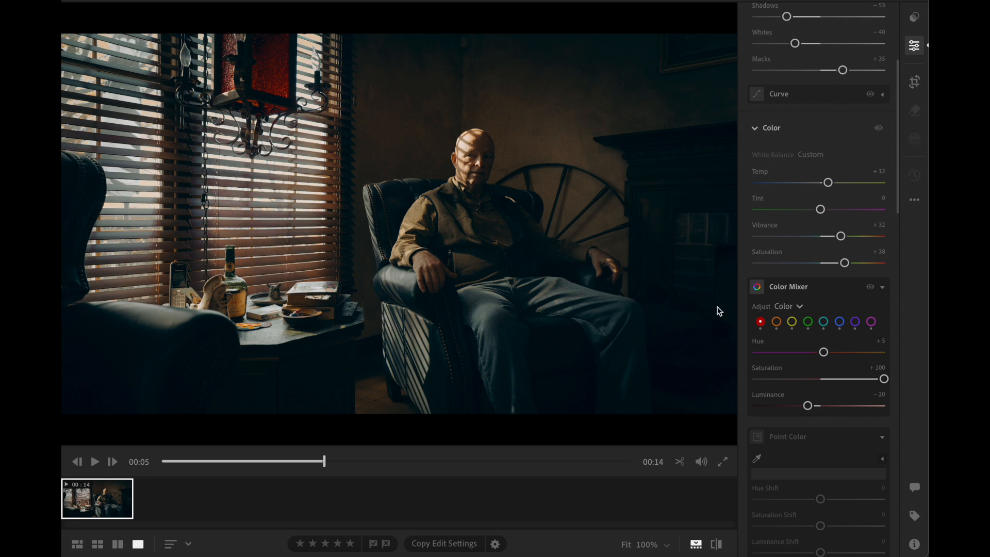
# Set the Color Mixer's orange Saturation to +26 and its red Saturation to -100
pyautogui.click(776, 321)
pyautogui.moveTo(840, 379)
pyautogui.mouseDown()
pyautogui.moveTo(910, 382)
pyautogui.moveTo(836, 386)
pyautogui.mouseUp()
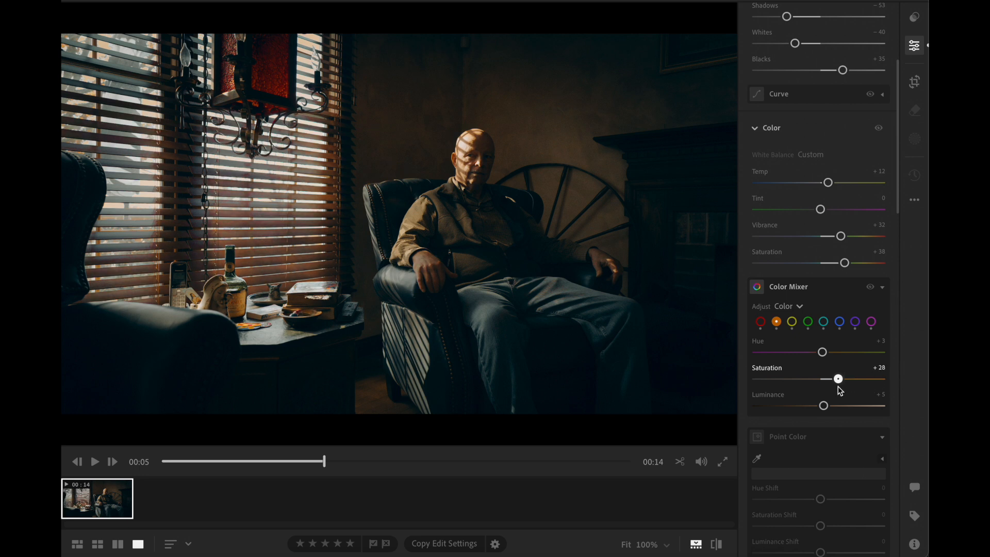
pyautogui.click(760, 321)
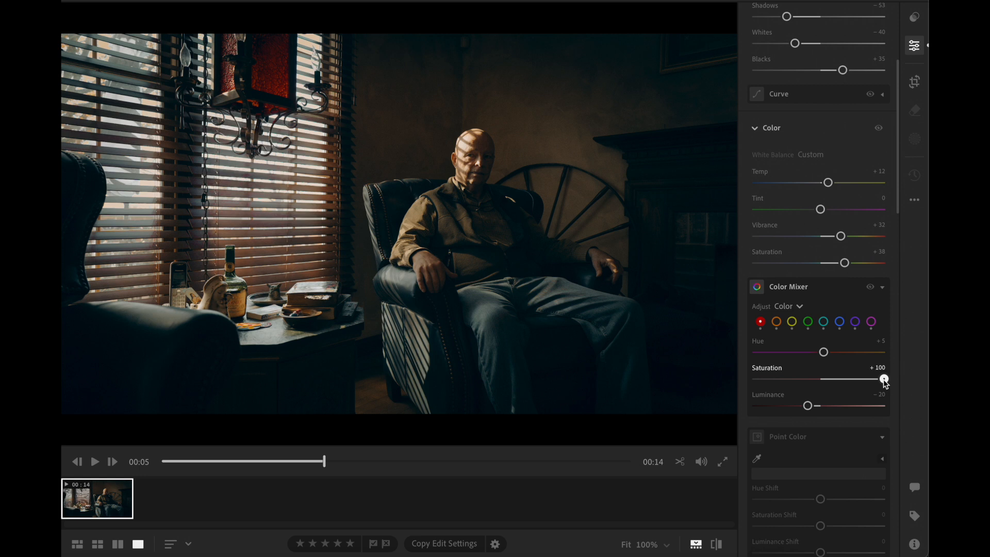
pyautogui.moveTo(884, 379); pyautogui.dragTo(621, 364)
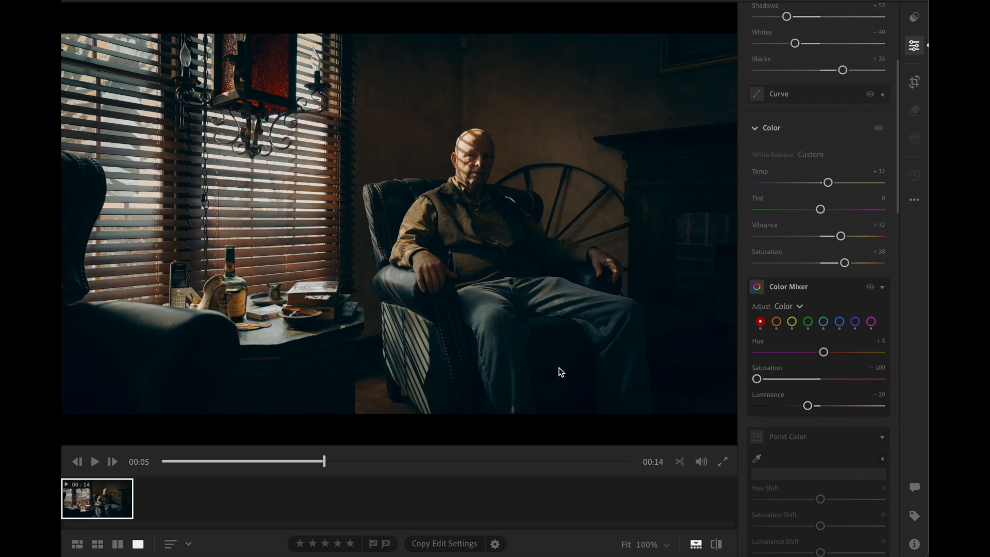
# Set the Color Mixer's orange Saturation to +7 and orange Hue to +100
pyautogui.click(776, 322)
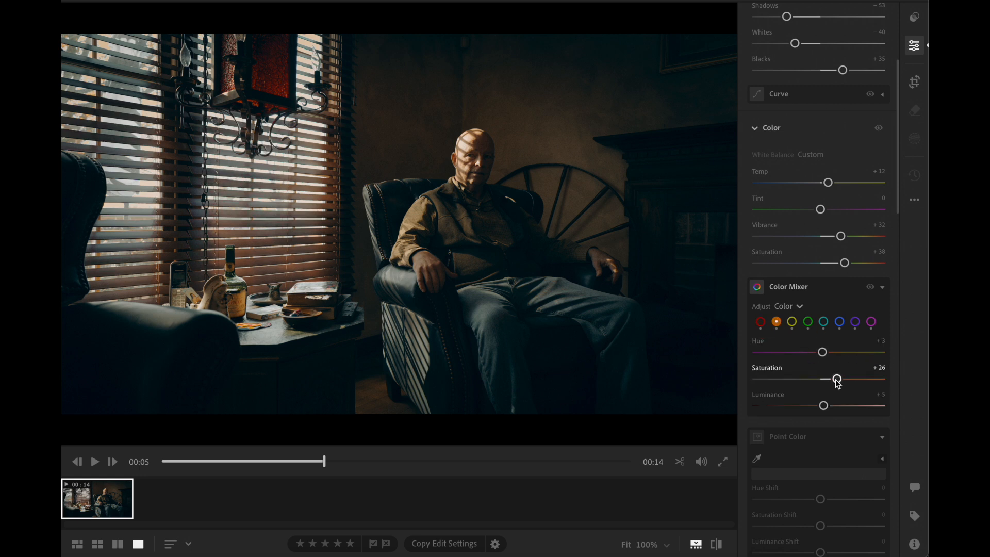
pyautogui.moveTo(836, 380); pyautogui.dragTo(822, 400)
pyautogui.moveTo(822, 353); pyautogui.dragTo(886, 354)
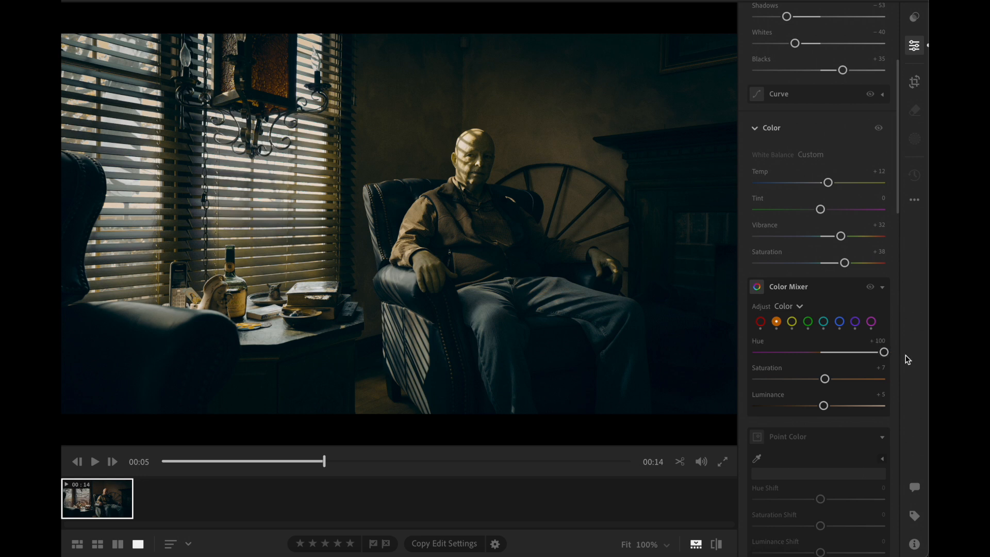
# Shift the Color Mixer's yellow Hue to +62 and set the clip's Tint to -78
pyautogui.click(792, 322)
pyautogui.moveTo(785, 354); pyautogui.dragTo(860, 353)
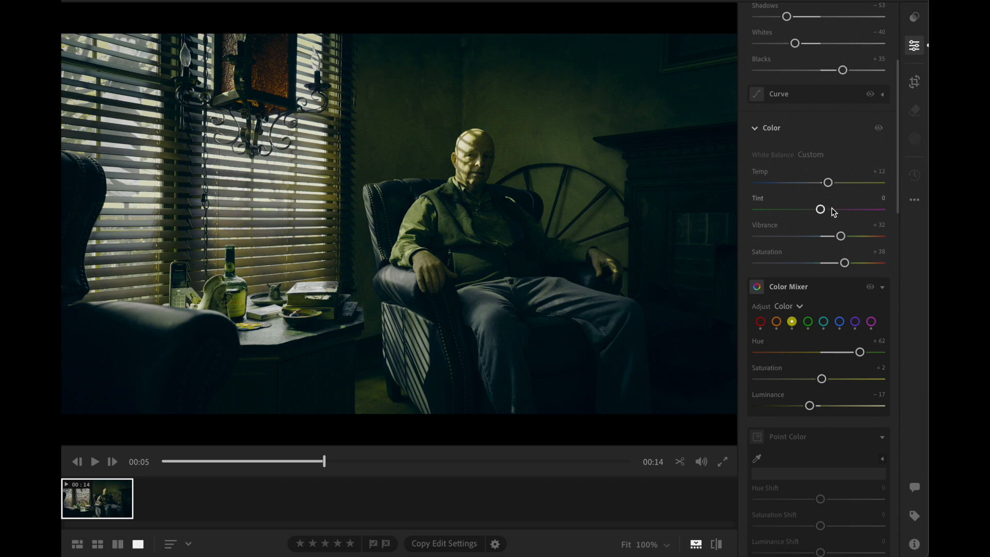
pyautogui.moveTo(820, 211); pyautogui.dragTo(771, 213)
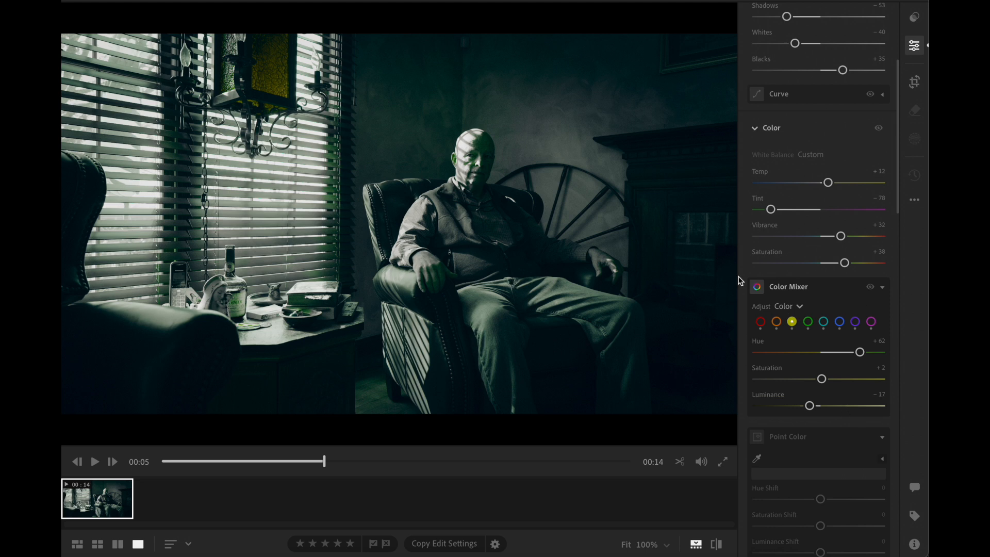
pyautogui.click(839, 322)
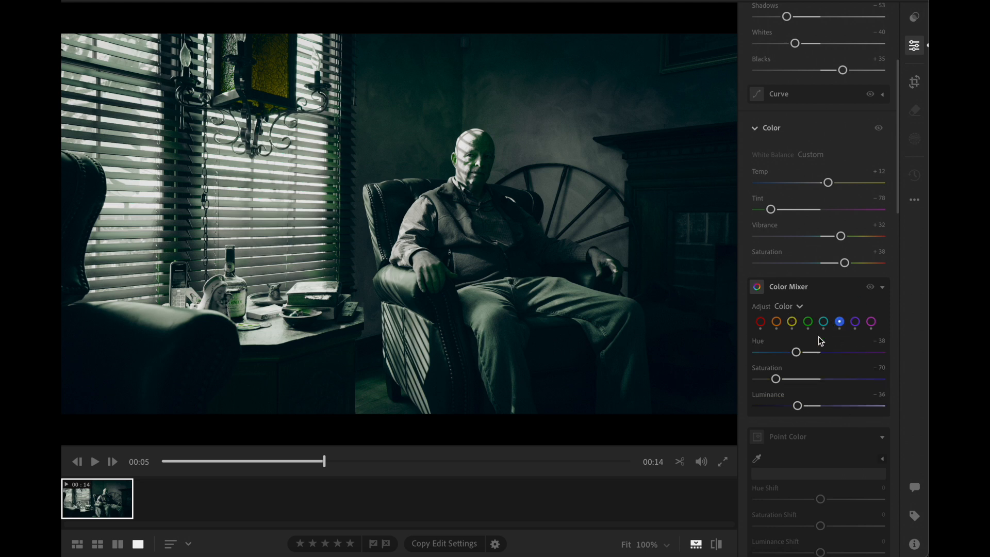
# Undo all edits back to the ungraded original, and select the clip again
pyautogui.hotkey('ctrl', 'z')
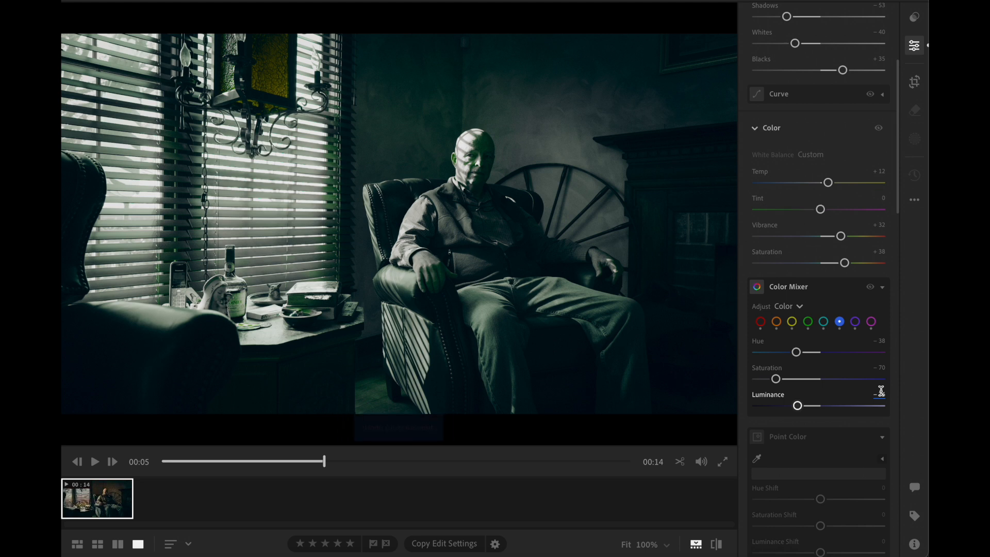
pyautogui.hotkey('ctrl', 'z')
pyautogui.hotkey('ctrl', 'z')
pyautogui.hotkey('ctrl', 'z')
pyautogui.hotkey('ctrl', 'z')
pyautogui.hotkey('ctrl', 'z')
pyautogui.hotkey('ctrl', 'z')
pyautogui.hotkey('ctrl', 'z')
pyautogui.hotkey('ctrl', 'z')
pyautogui.hotkey('ctrl', 'z')
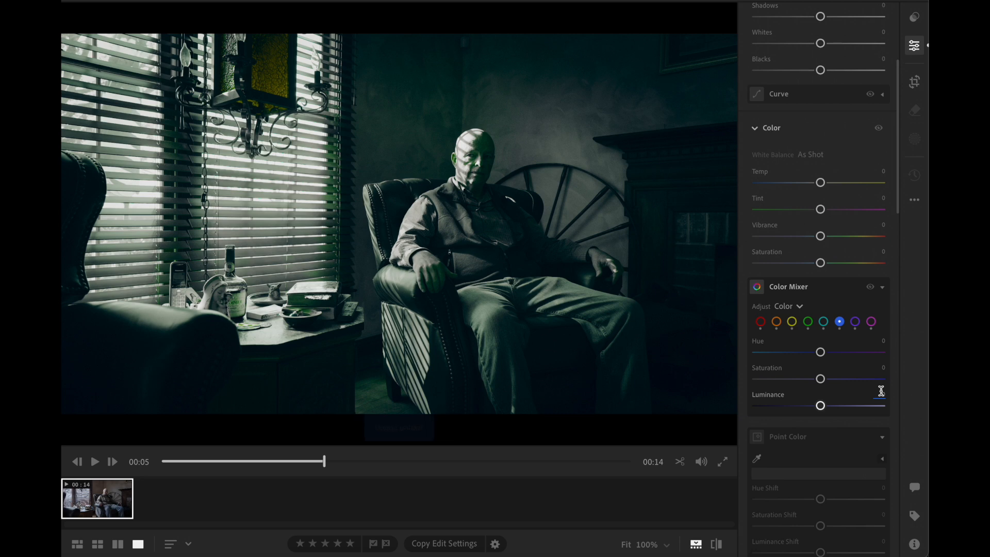
pyautogui.hotkey('ctrl', 'z')
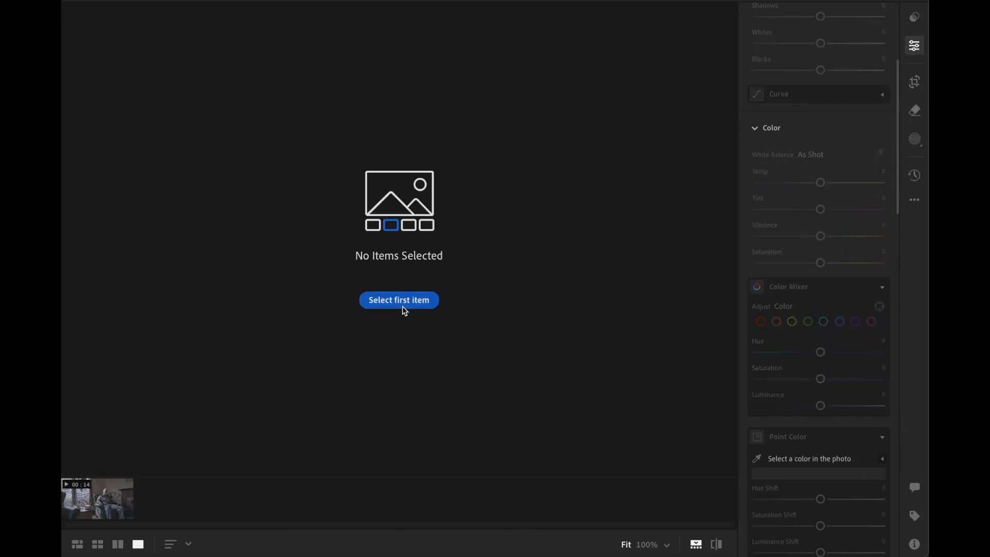
pyautogui.click(405, 310)
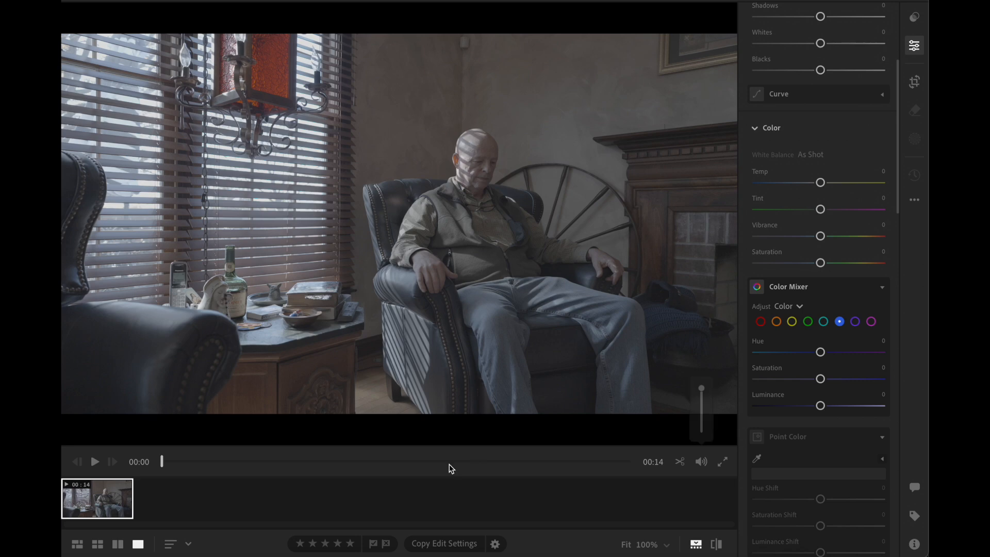
# Move the playhead to 00:06 and raise the clip's Contrast to +84
pyautogui.moveTo(439, 462); pyautogui.dragTo(354, 462)
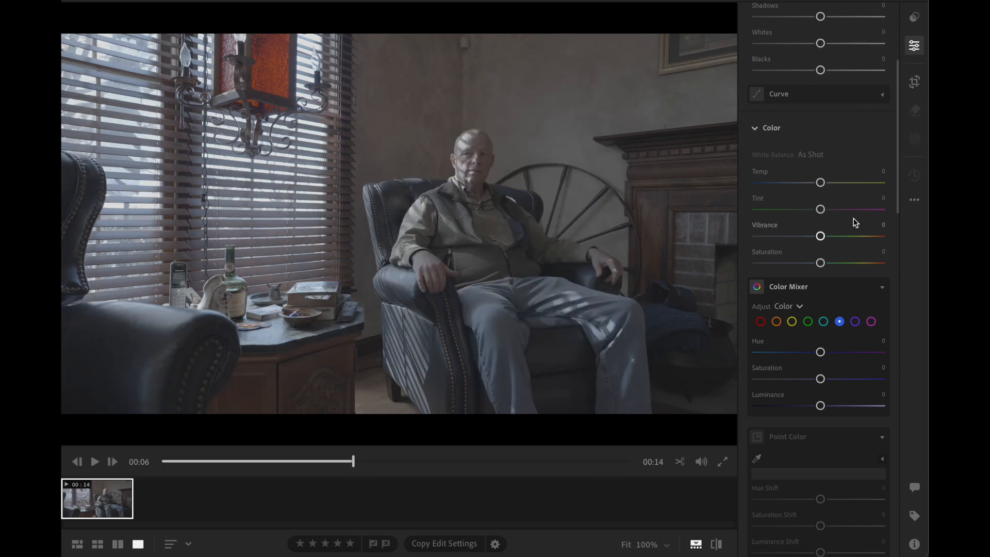
pyautogui.scroll(5, 828, 247)
pyautogui.moveTo(820, 168); pyautogui.dragTo(873, 168)
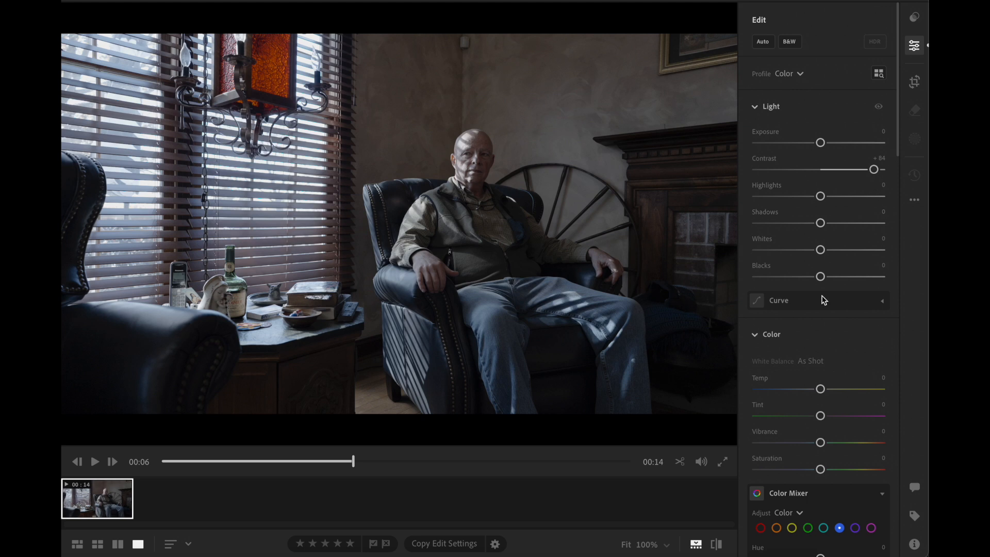
# Set the clip's Tint to -49 and lower Blacks to -46
pyautogui.scroll(-6, 829, 340)
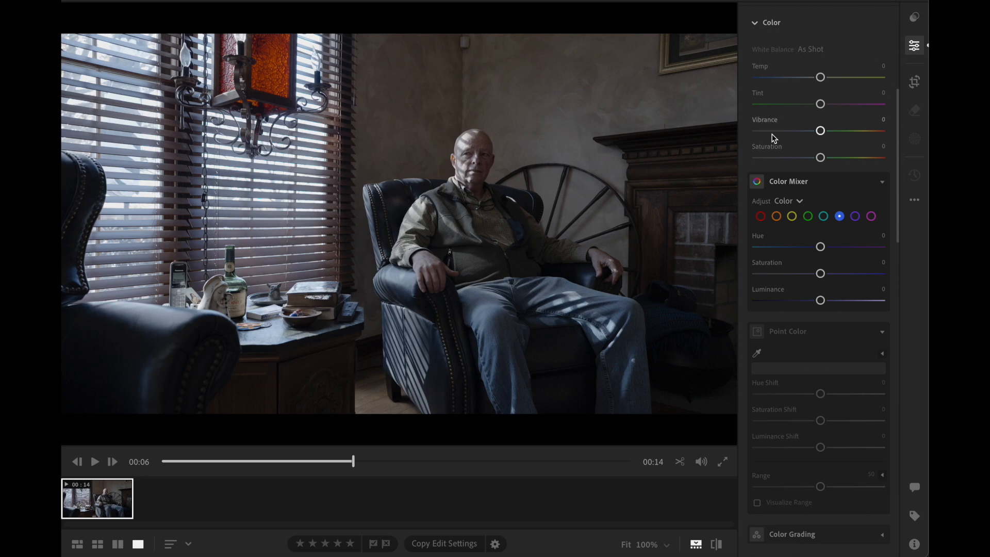
pyautogui.moveTo(822, 106); pyautogui.dragTo(790, 117)
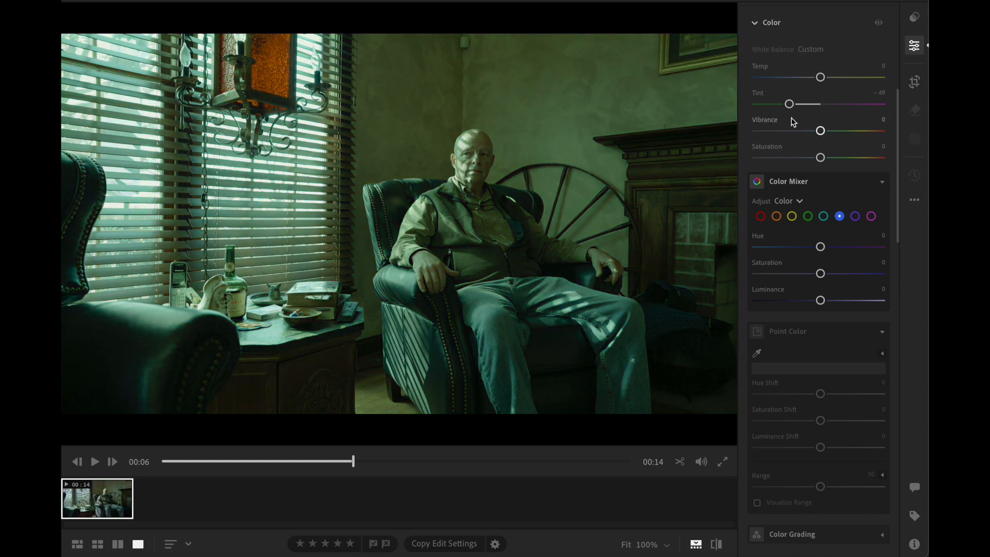
pyautogui.scroll(5, 792, 121)
pyautogui.moveTo(819, 125); pyautogui.dragTo(790, 125)
# Try a different Vibrance on the clip and reset it to 0
pyautogui.scroll(4, 790, 126)
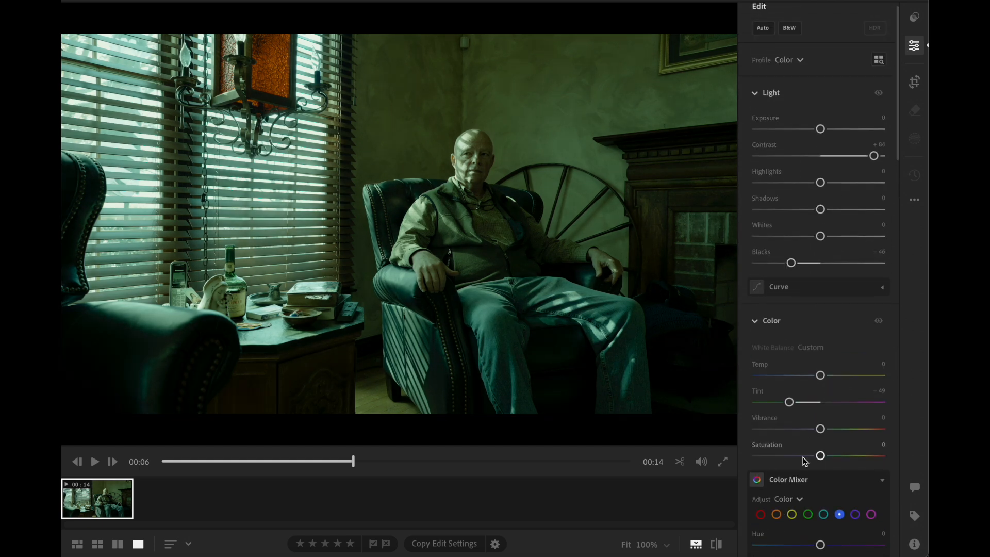
pyautogui.moveTo(820, 429)
pyautogui.mouseDown()
pyautogui.moveTo(797, 429)
pyautogui.moveTo(820, 437)
pyautogui.mouseUp()
pyautogui.click(882, 418)
pyautogui.write('0')
pyautogui.press('Return')
# Try lowering the clip's Saturation to -47 and -100, and reset it to 0
pyautogui.moveTo(820, 455); pyautogui.dragTo(720, 466)
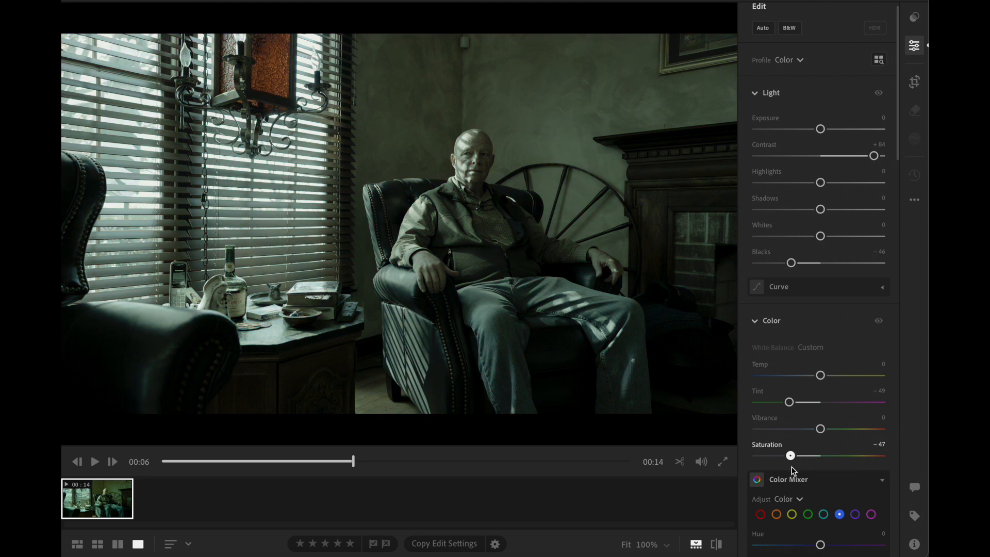
pyautogui.moveTo(791, 466); pyautogui.dragTo(788, 466)
pyautogui.moveTo(783, 465); pyautogui.dragTo(722, 474)
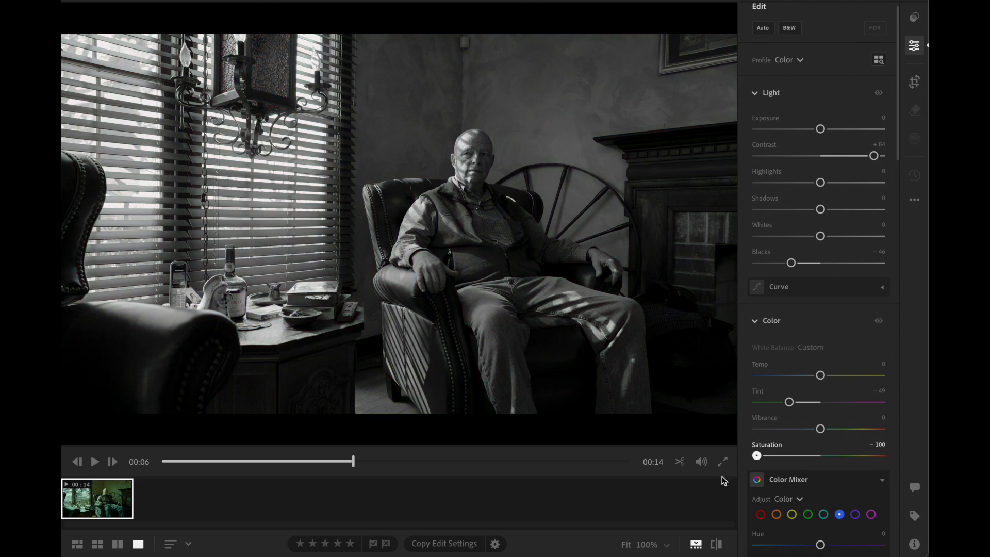
pyautogui.moveTo(636, 480); pyautogui.dragTo(771, 478)
pyautogui.click(879, 445)
pyautogui.write('0')
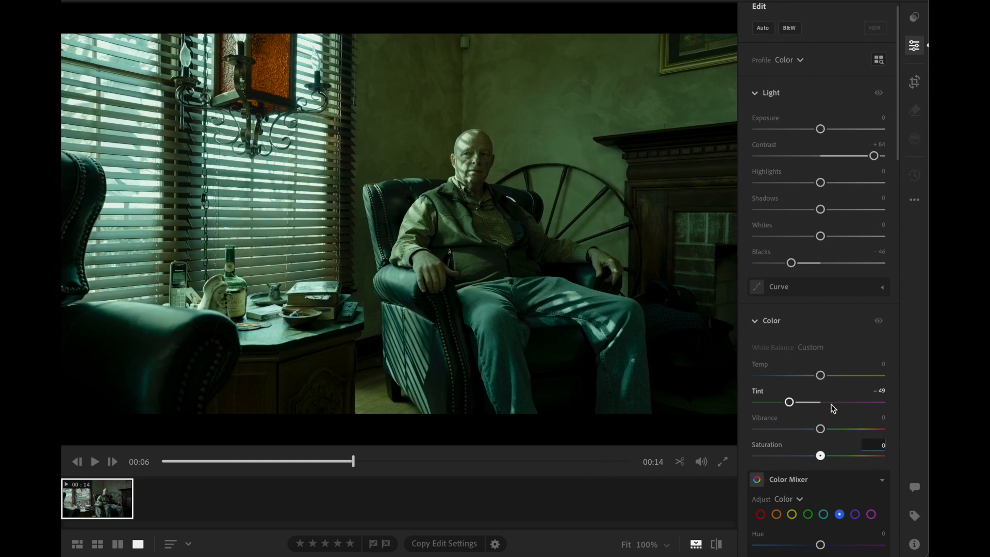
# Try Vibrance at -45, and reset both Vibrance and Tint to 0
pyautogui.moveTo(820, 428); pyautogui.dragTo(791, 437)
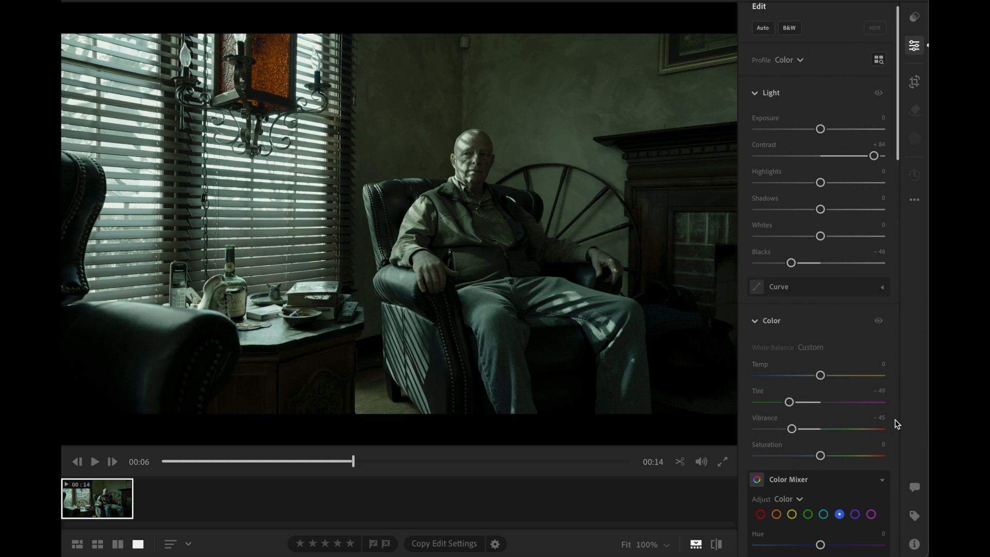
pyautogui.write('0')
pyautogui.click(883, 391)
pyautogui.write('0')
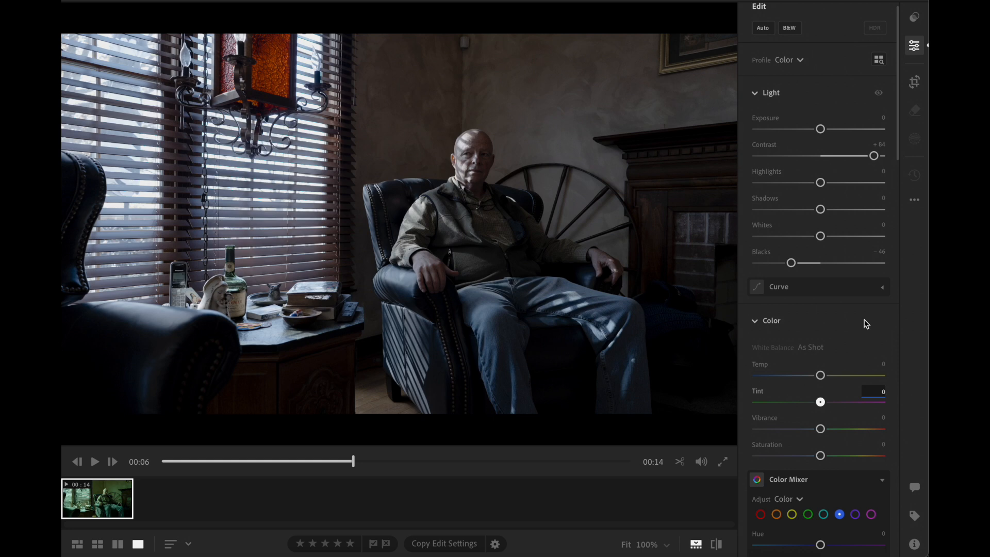
# Preview the premium Style: Cinematic presets, including CN02 and CN05, on the clip without keeping any of them
pyautogui.scroll(-5, 839, 344)
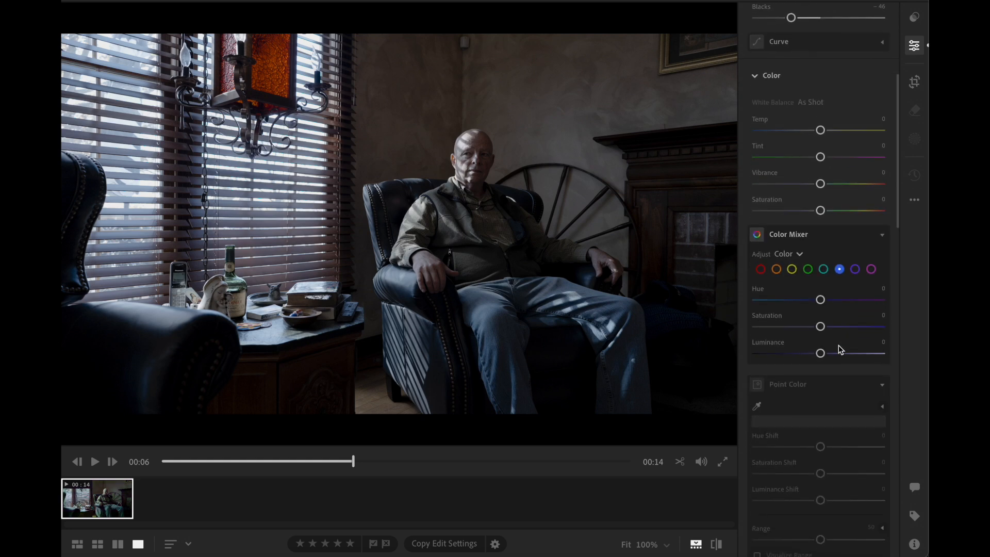
pyautogui.click(921, 18)
pyautogui.click(663, 386)
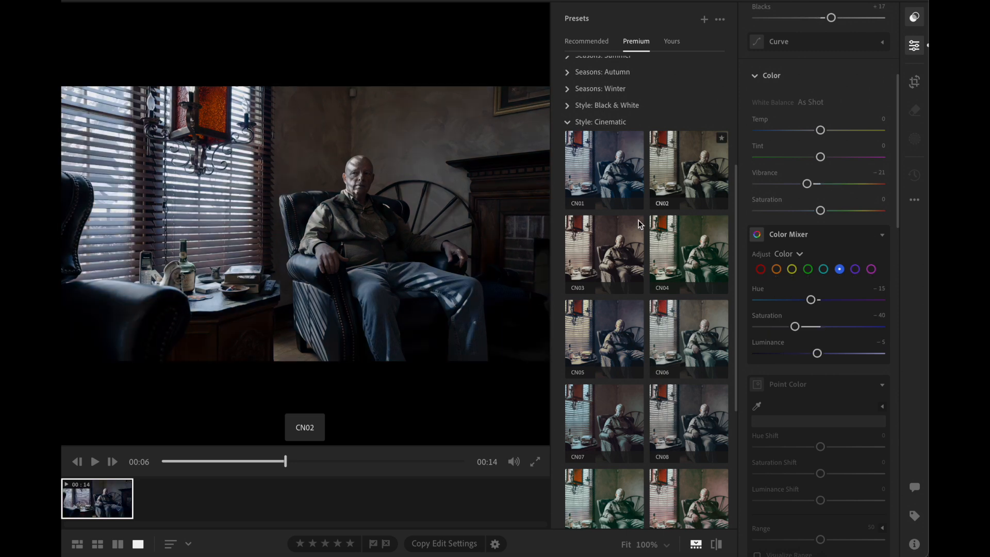
pyautogui.click(611, 336)
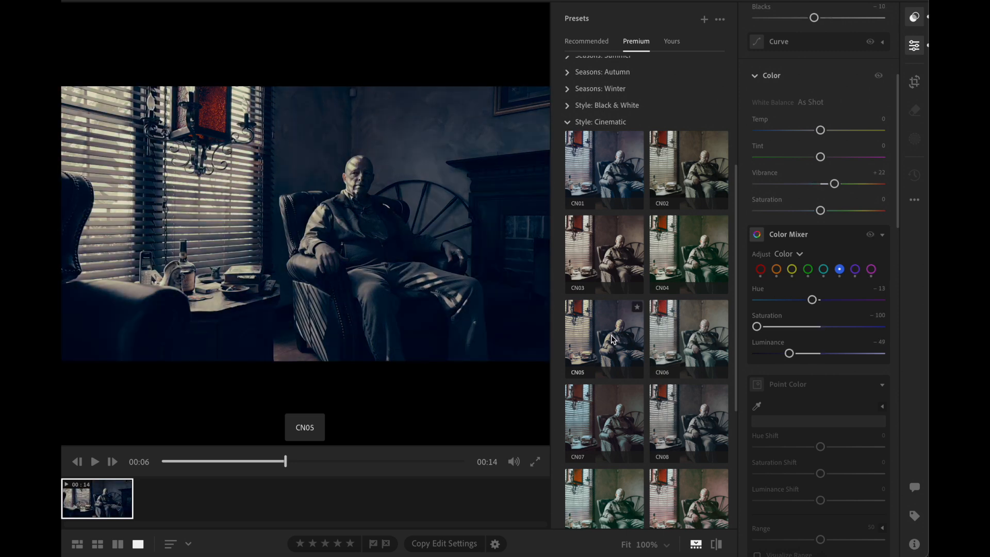
pyautogui.click(915, 17)
pyautogui.scroll(-8, 805, 512)
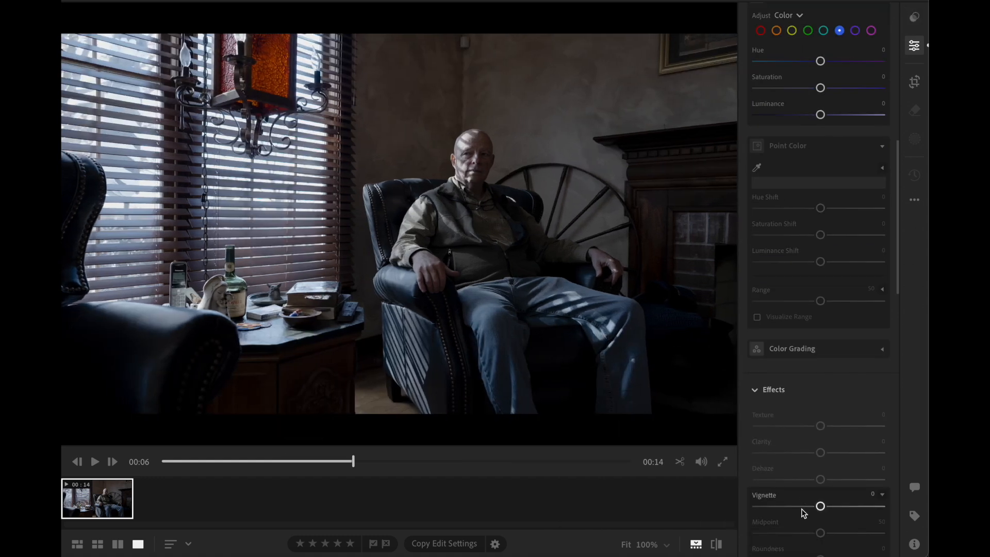
pyautogui.scroll(-10, 811, 401)
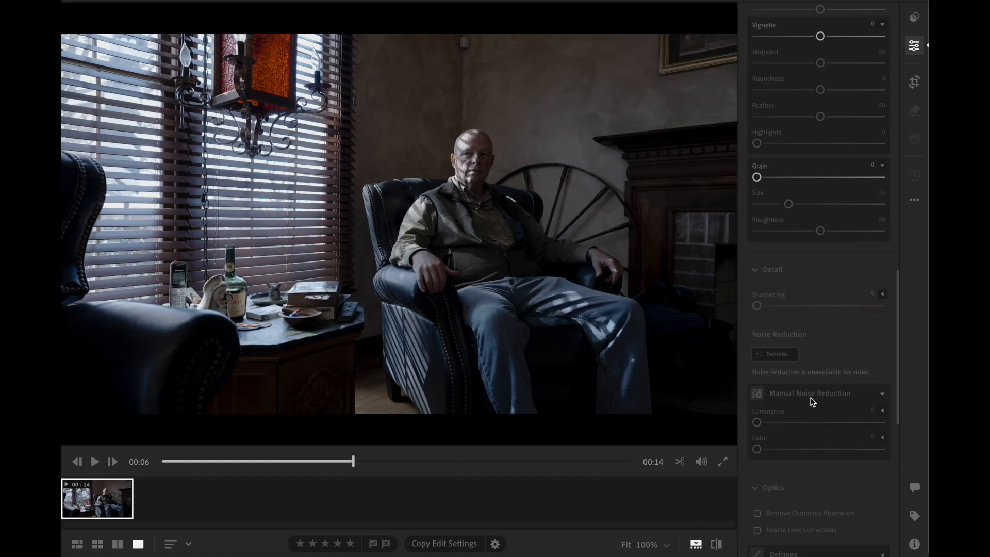
pyautogui.scroll(-2, 812, 401)
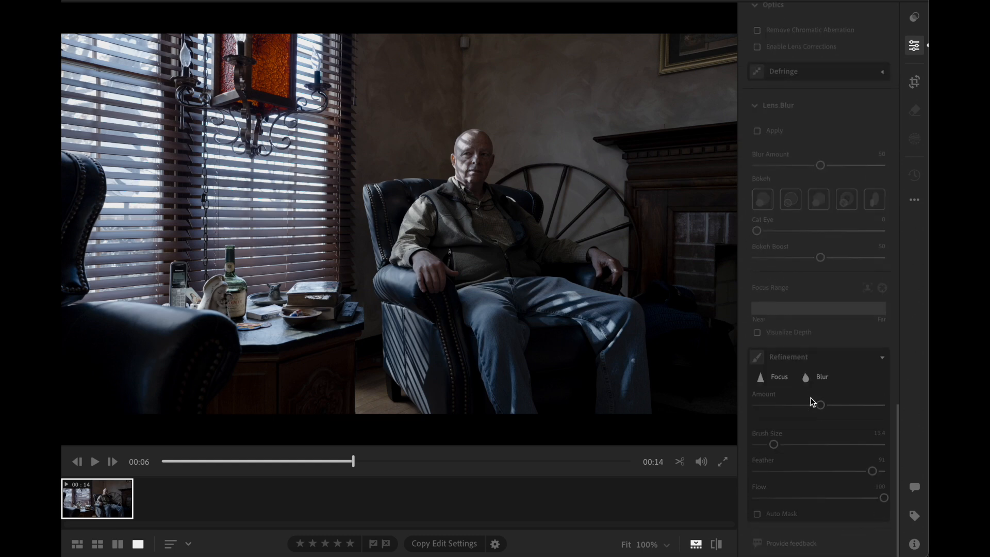
pyautogui.scroll(20, 812, 402)
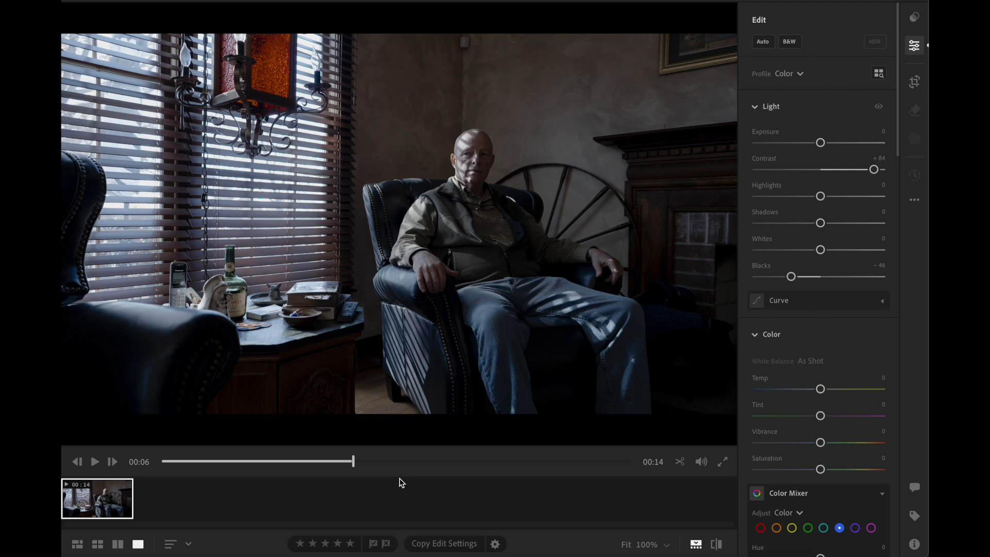
# Collapse the premium Style: Cinematic group and apply the user preset whose name ends in "Interior" to the clip
pyautogui.click(915, 25)
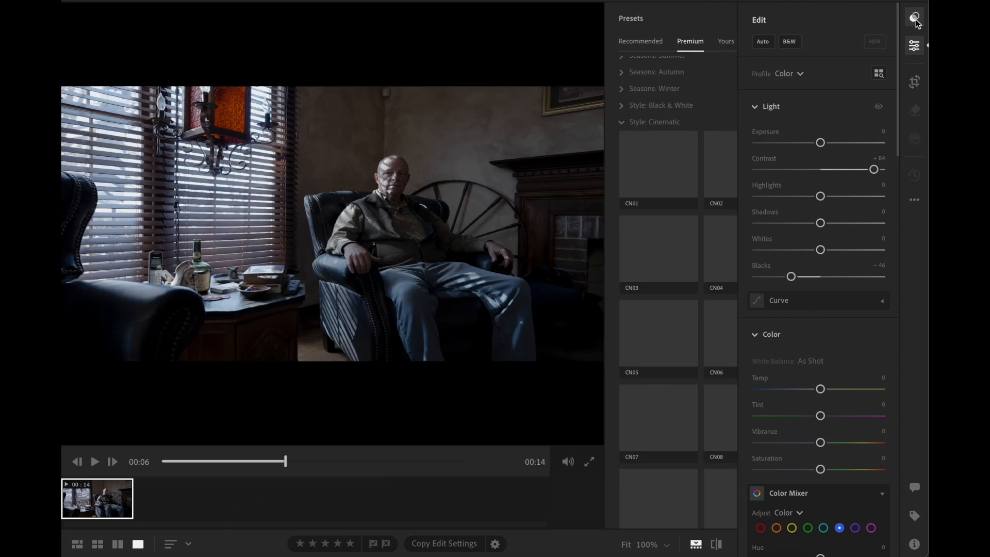
pyautogui.click(617, 122)
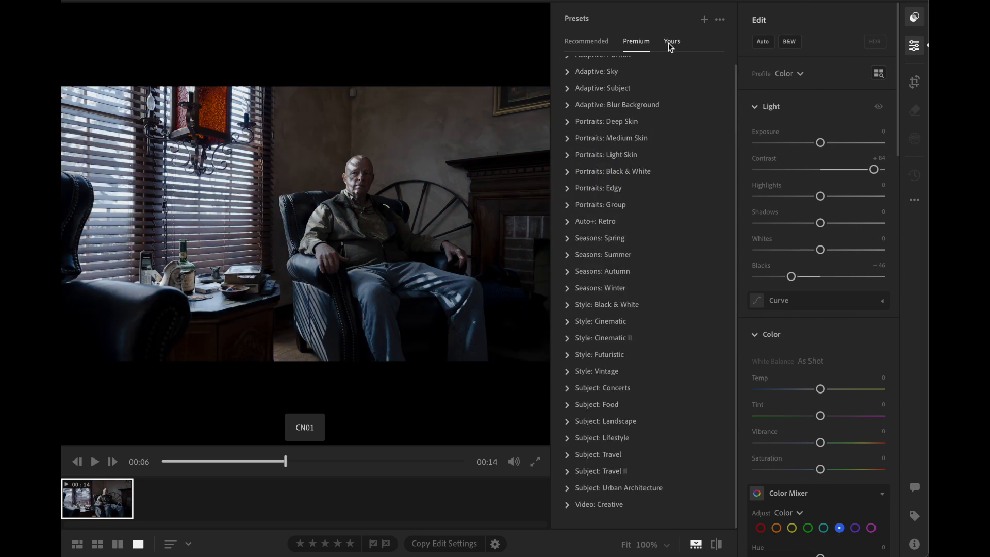
pyautogui.click(670, 41)
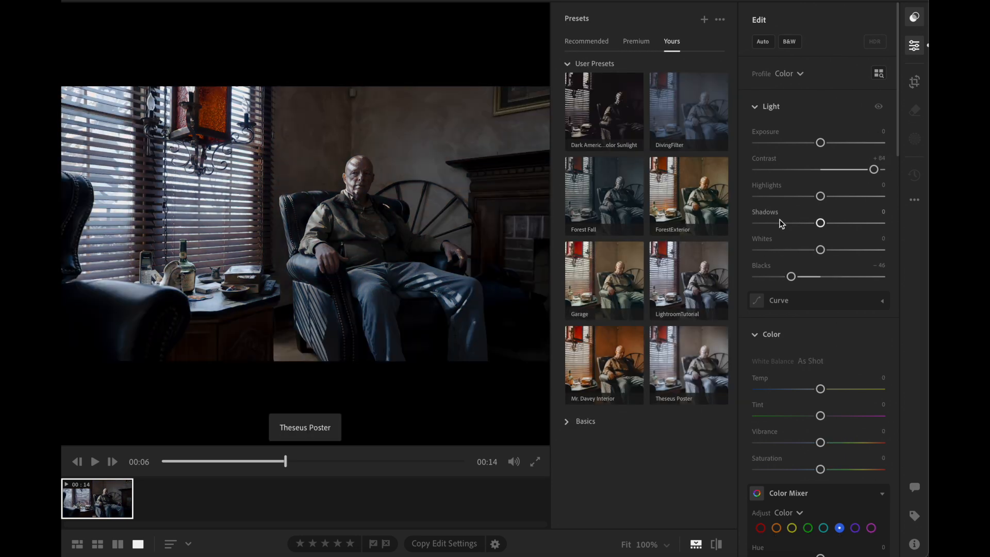
pyautogui.click(604, 351)
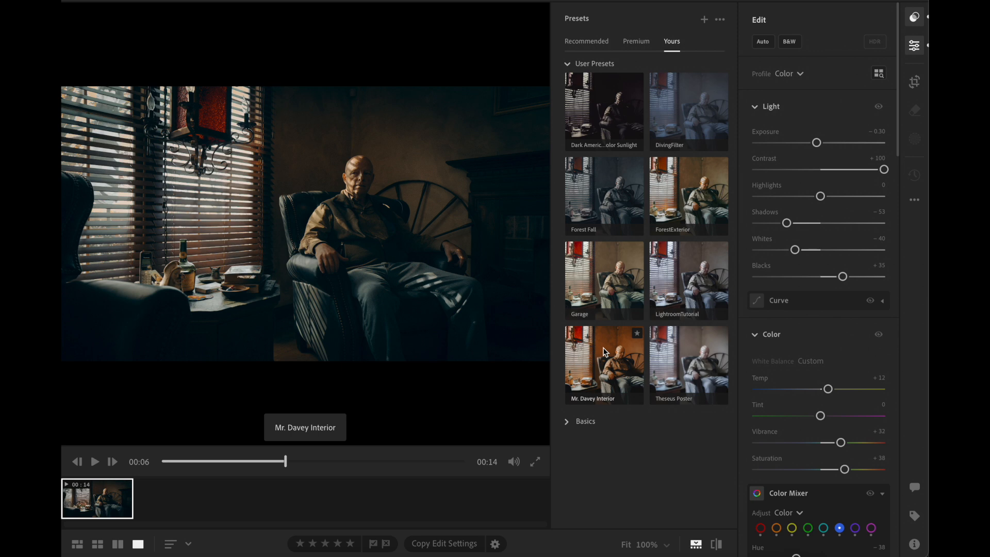